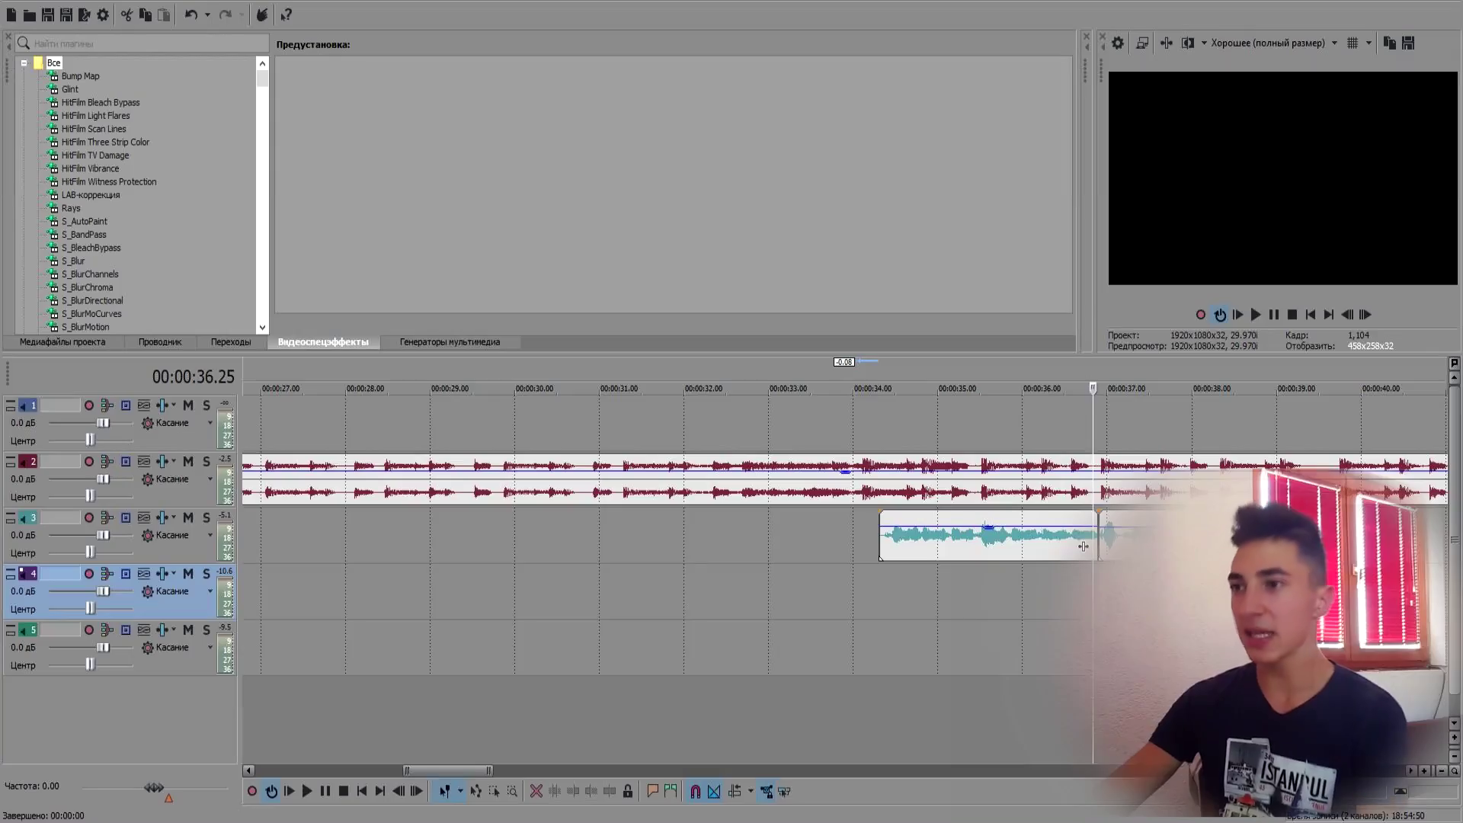
pyautogui.press('Down')
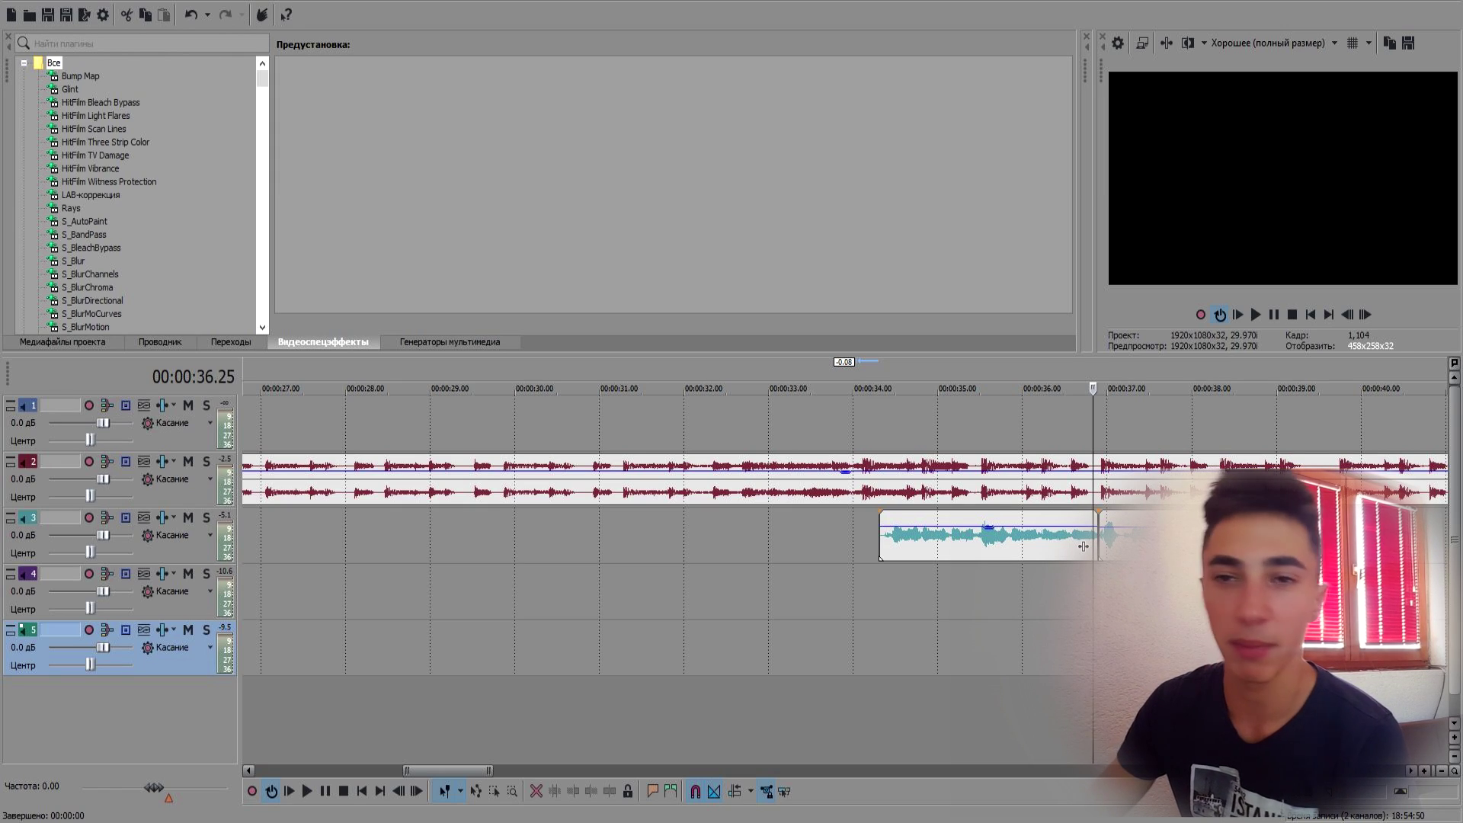
pyautogui.press('Up')
pyautogui.press('space')
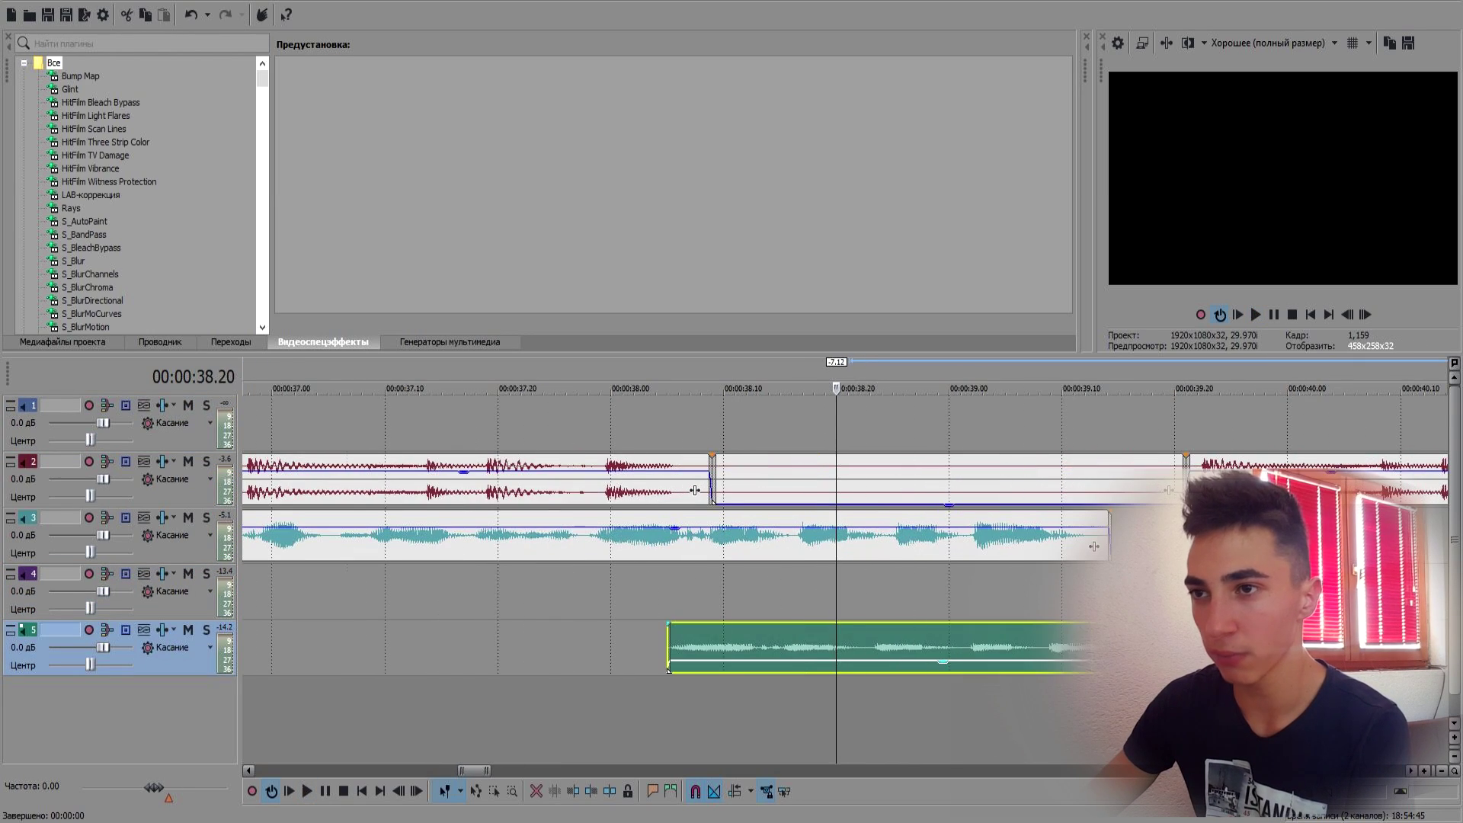
# - Shift the voice clip on track 5 to start at about 00:00:38.14 and lower its volume
pyautogui.moveTo(763, 640); pyautogui.dragTo(816, 640)
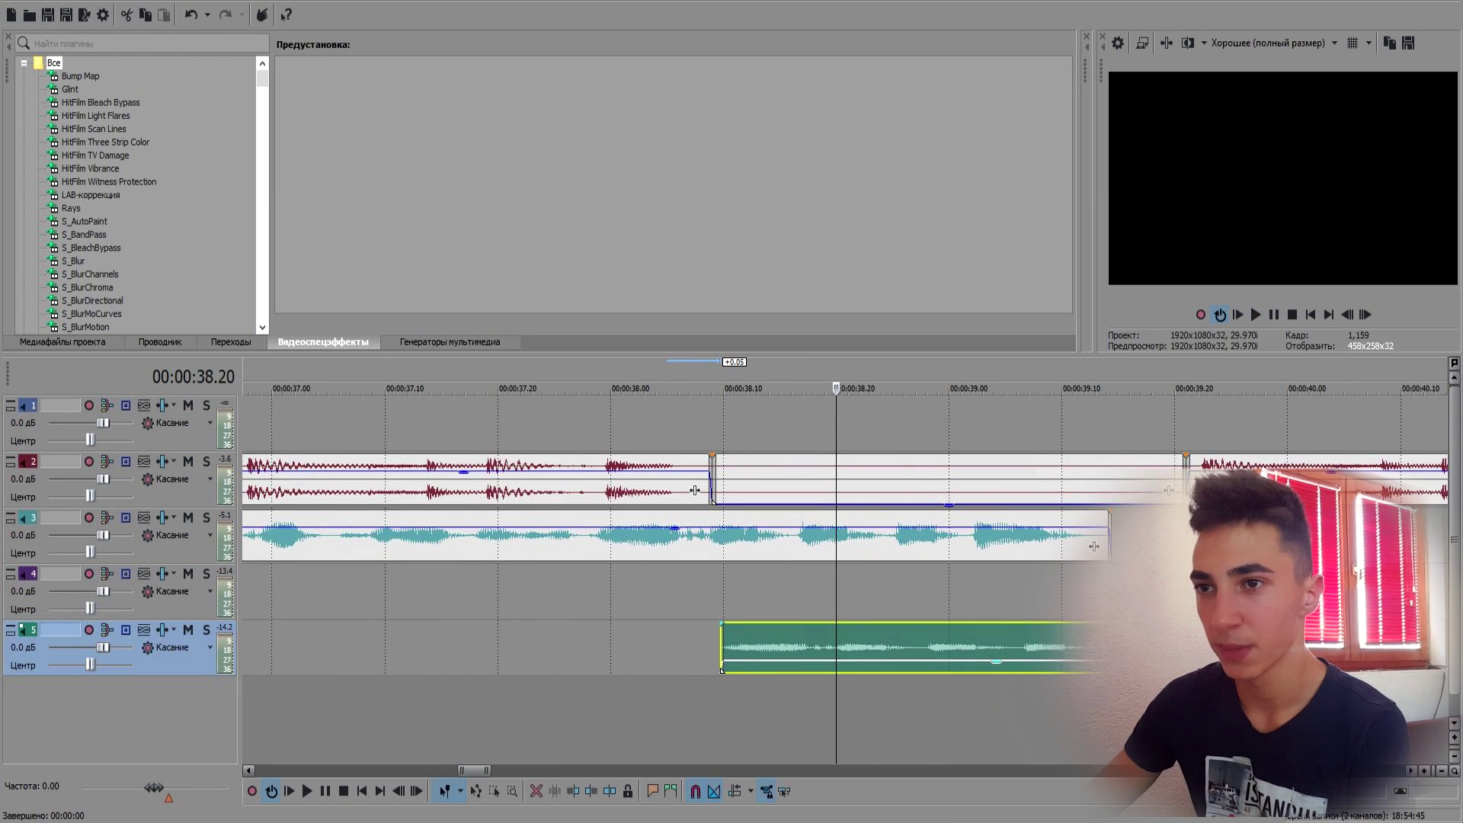
pyautogui.click(622, 647)
pyautogui.press('space')
pyautogui.press('space')
pyautogui.moveTo(762, 640); pyautogui.dragTo(791, 640)
pyautogui.moveTo(1025, 661); pyautogui.dragTo(1025, 673)
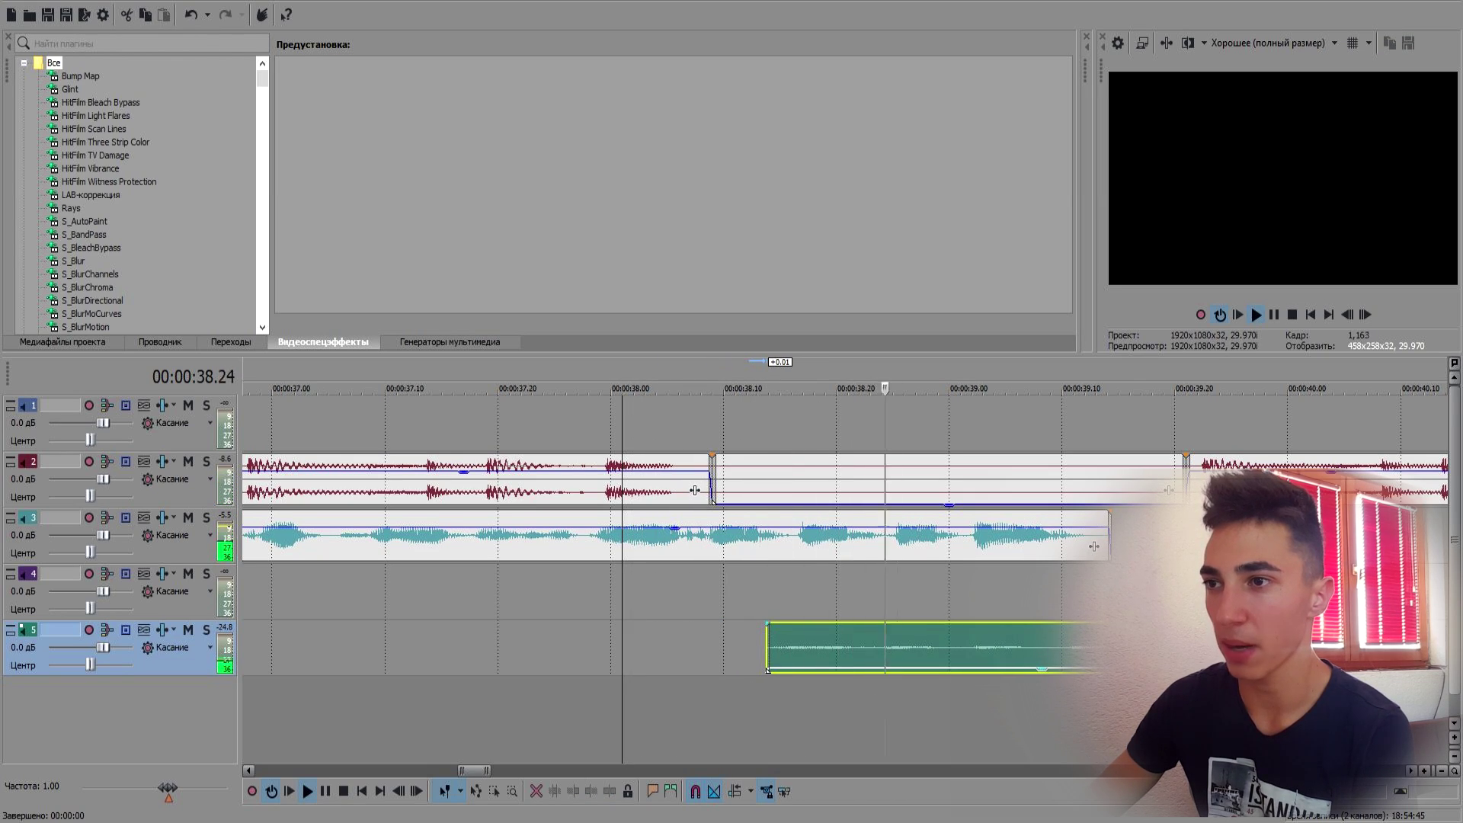
pyautogui.scroll(-3, 845, 571)
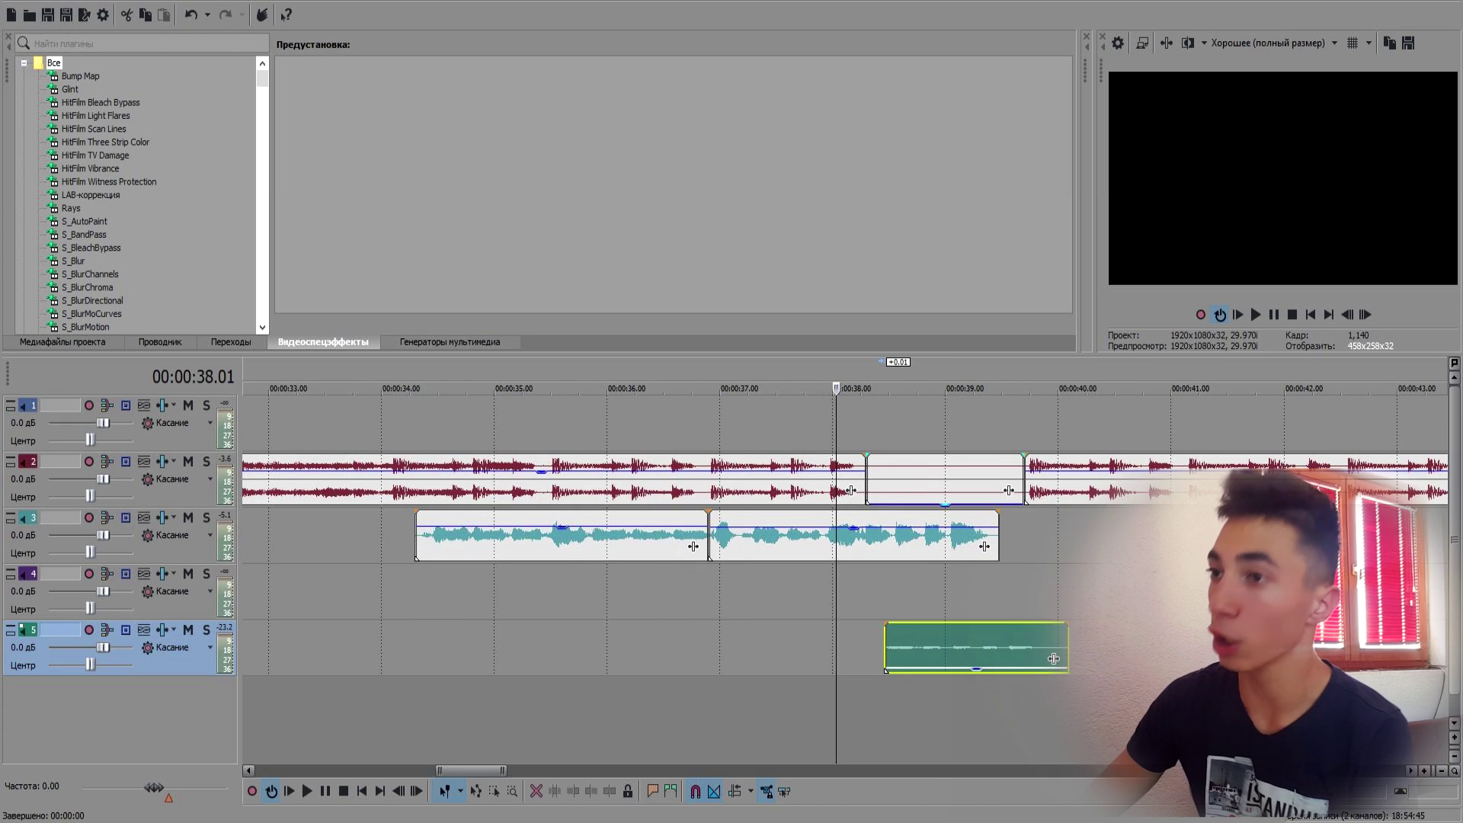
pyautogui.press('space')
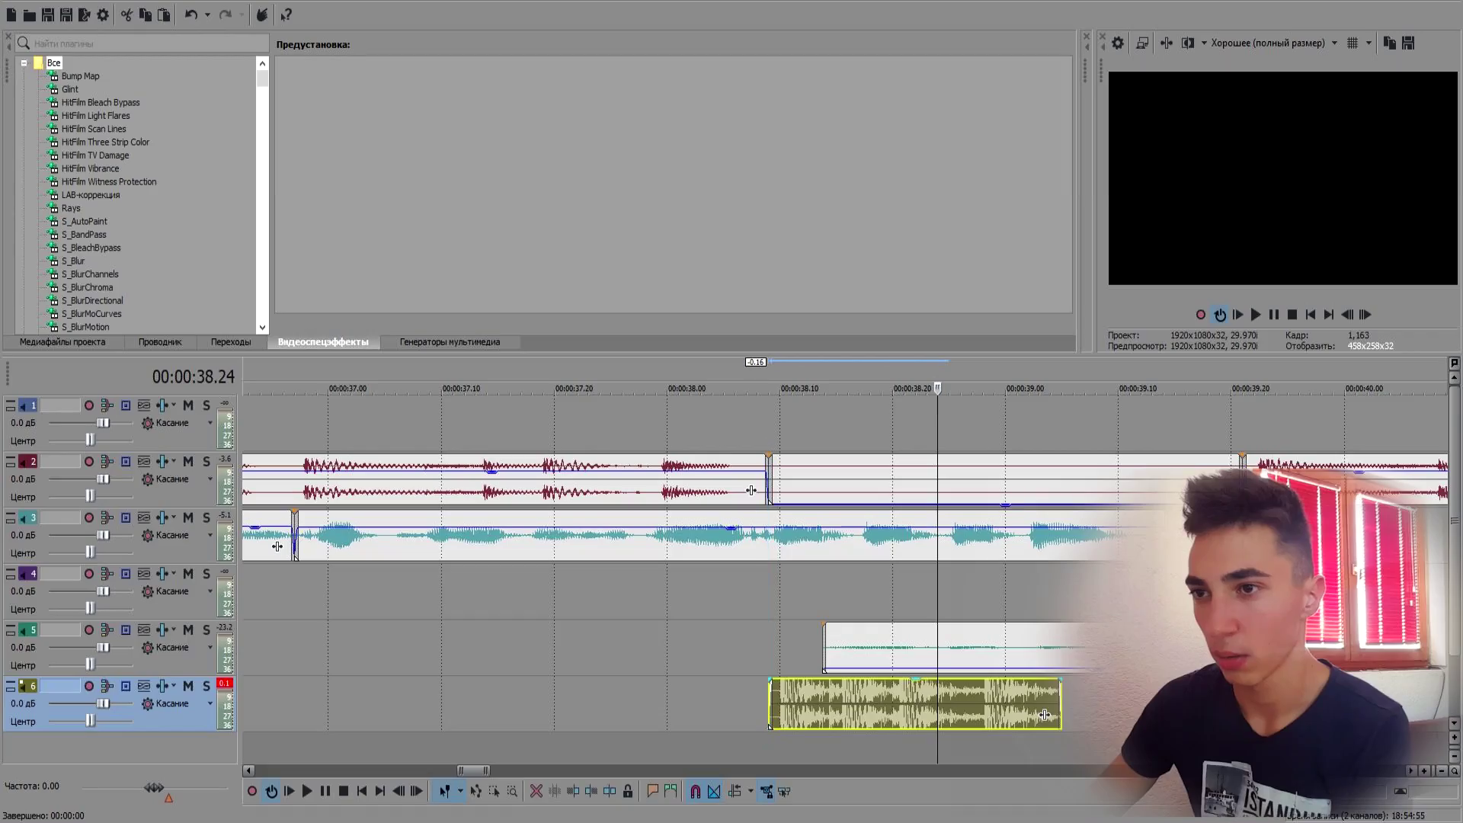
# - Lower the volume of the short clip on track 6 and play back the passage around 00:00:38
pyautogui.moveTo(1045, 681); pyautogui.dragTo(1045, 714)
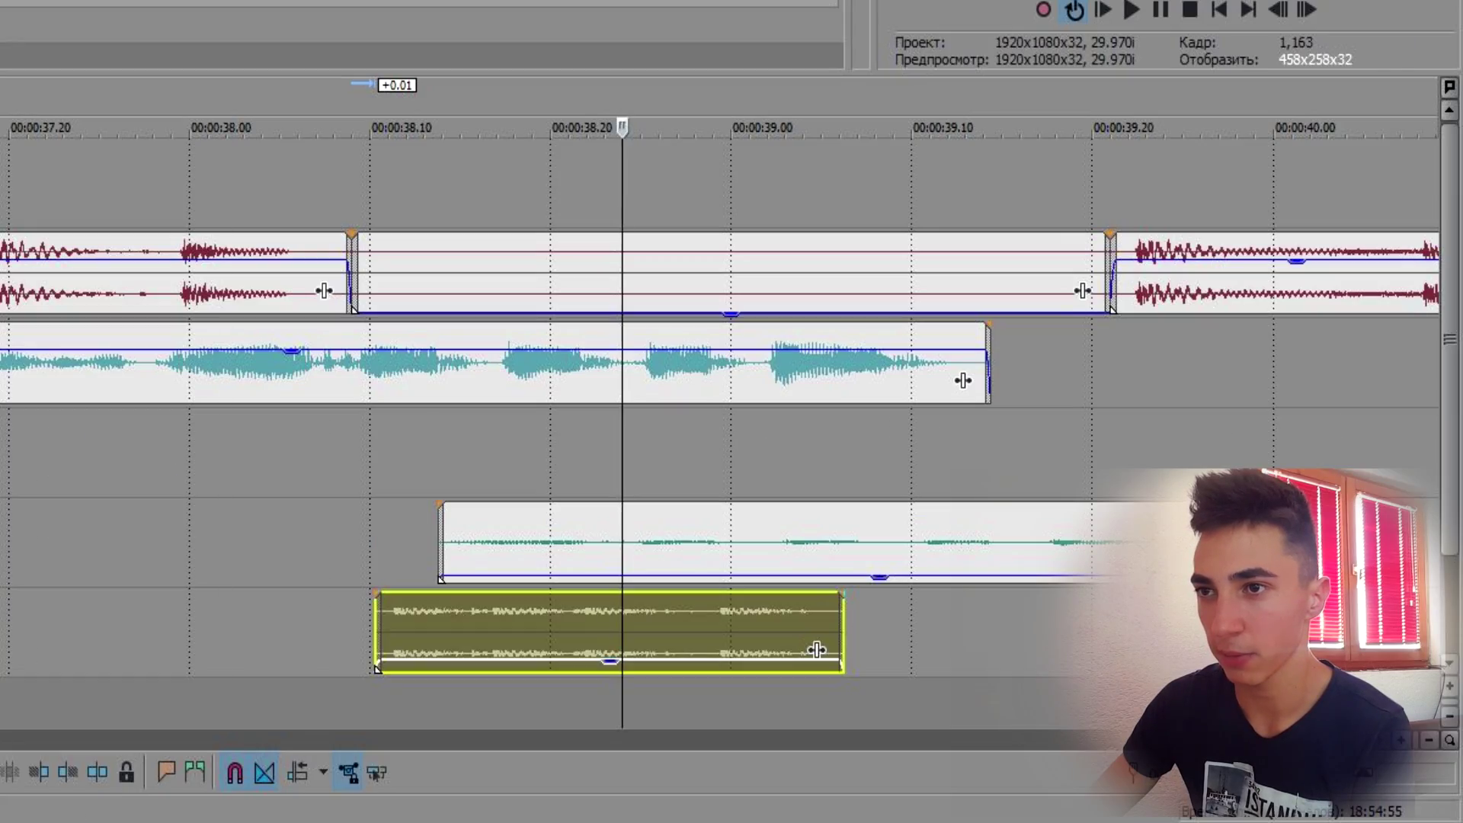
pyautogui.press('space')
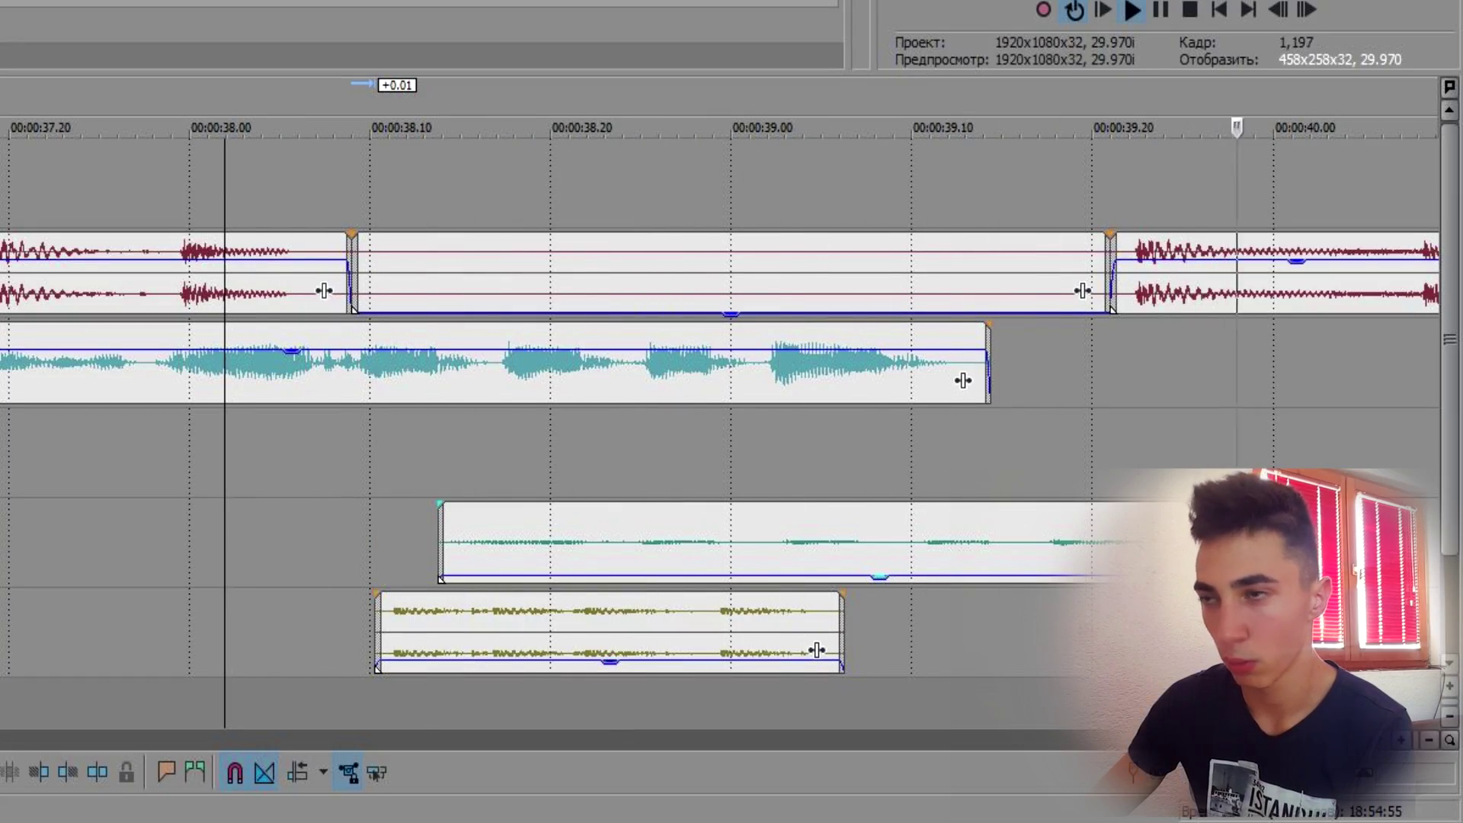
pyautogui.press('space')
pyautogui.scroll(-3, 720, 432)
pyautogui.scroll(-4, 719, 432)
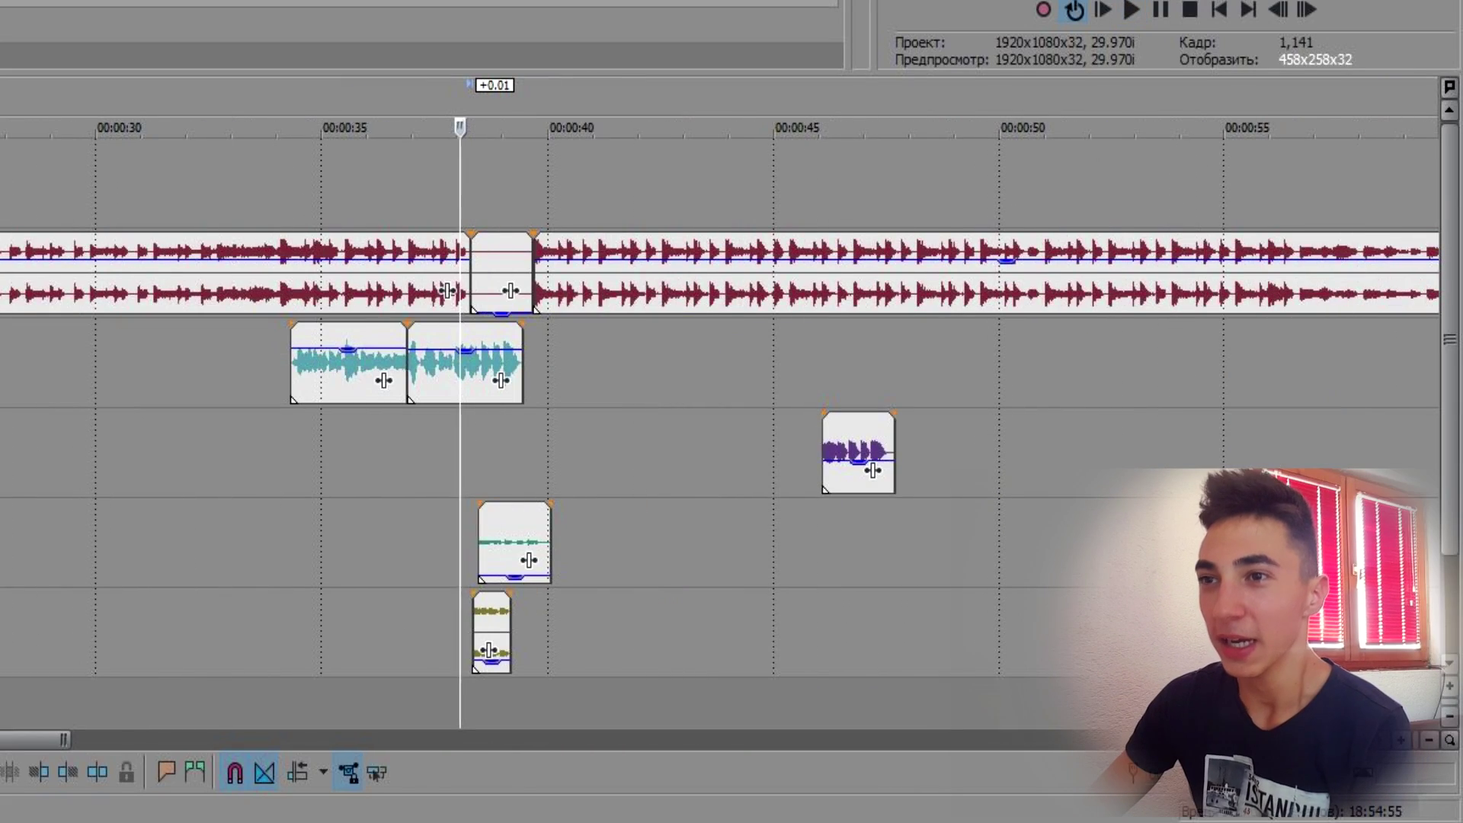
# - Place a copy of the two adjoining voice clips on track 3 at about 00:00:40
pyautogui.click(337, 366)
pyautogui.keyDown('ctrl'); pyautogui.click(465, 366); pyautogui.keyUp('ctrl')
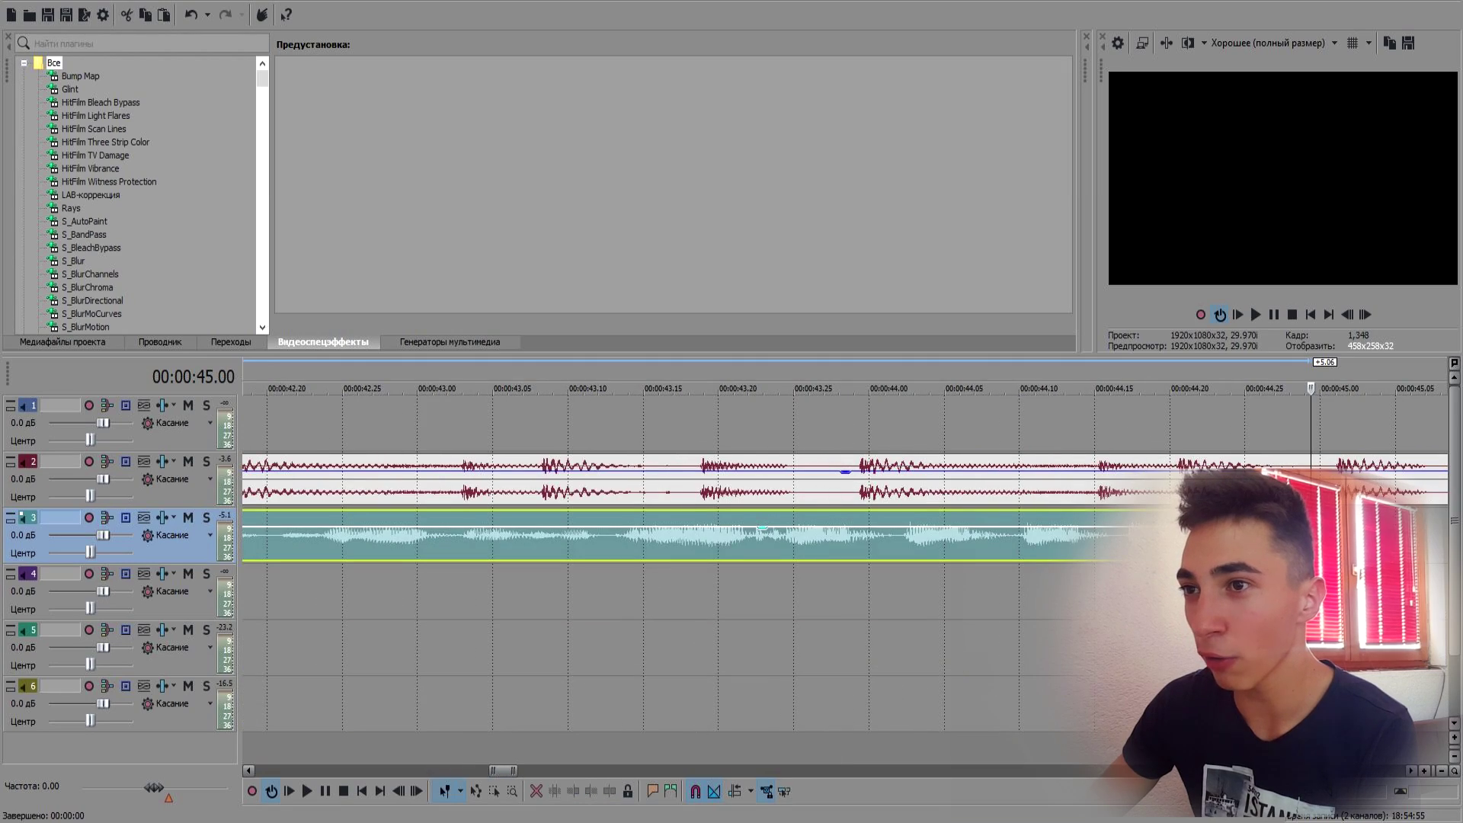
pyautogui.scroll(-3, 845, 579)
pyautogui.moveTo(579, 533); pyautogui.dragTo(597, 534)
pyautogui.scroll(-1, 597, 533)
pyautogui.scroll(1, 597, 533)
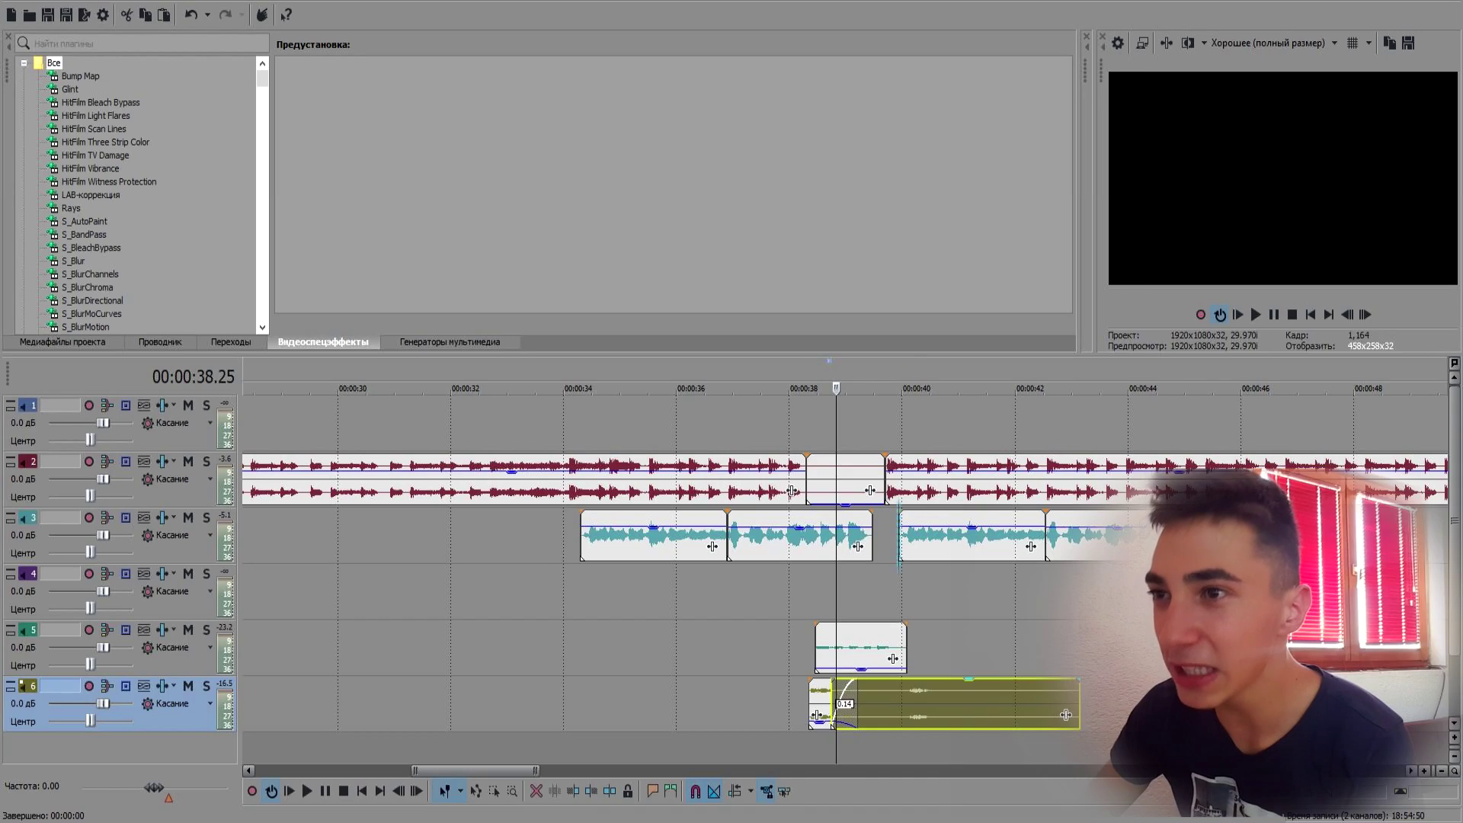
# - Play back the arrangement from about 00:00:37 to 00:00:45 to check the copied voice clips against the music
pyautogui.press('Up')
pyautogui.press('Up')
pyautogui.press('space')
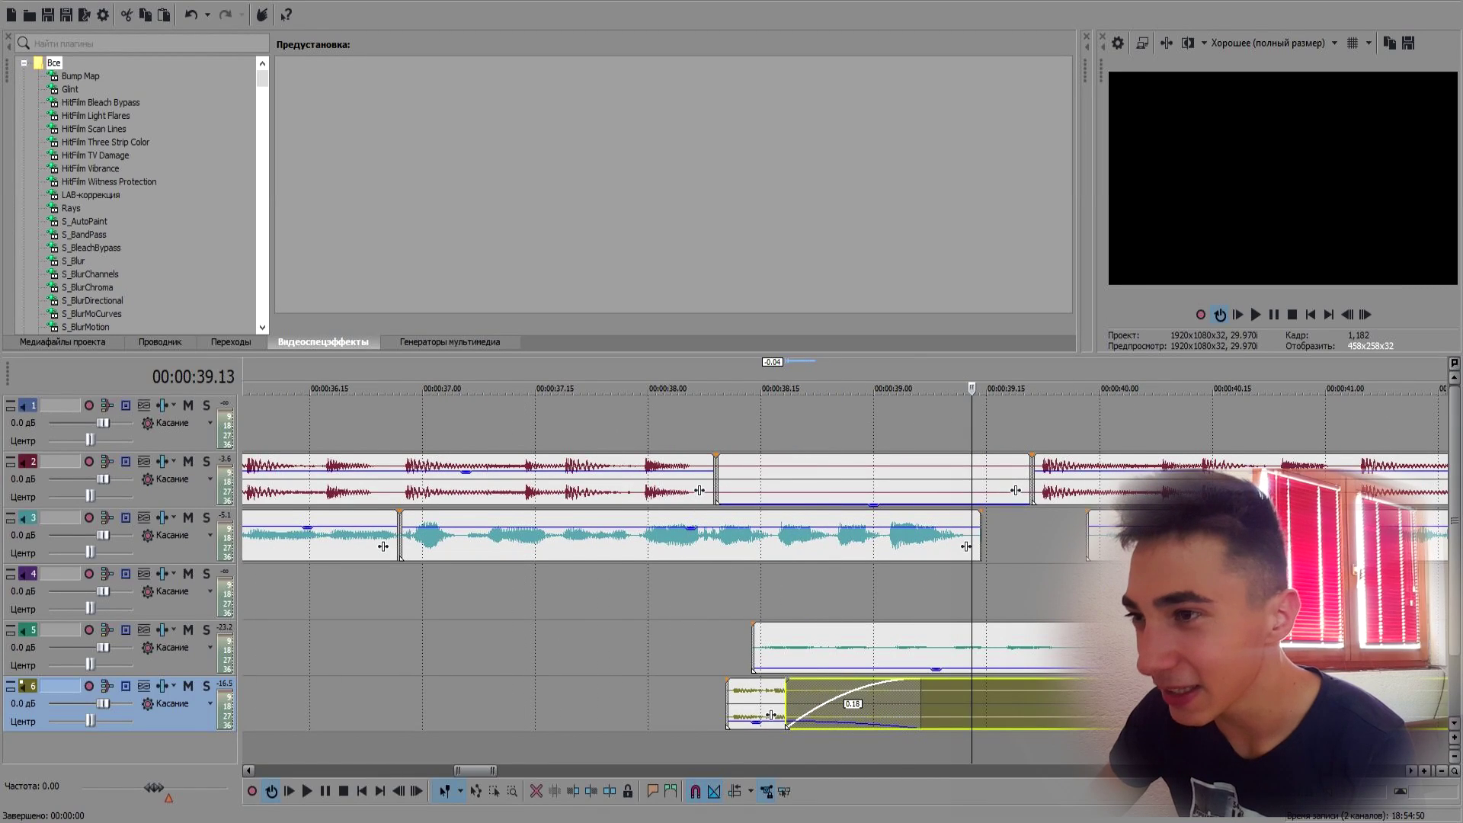
pyautogui.press('space')
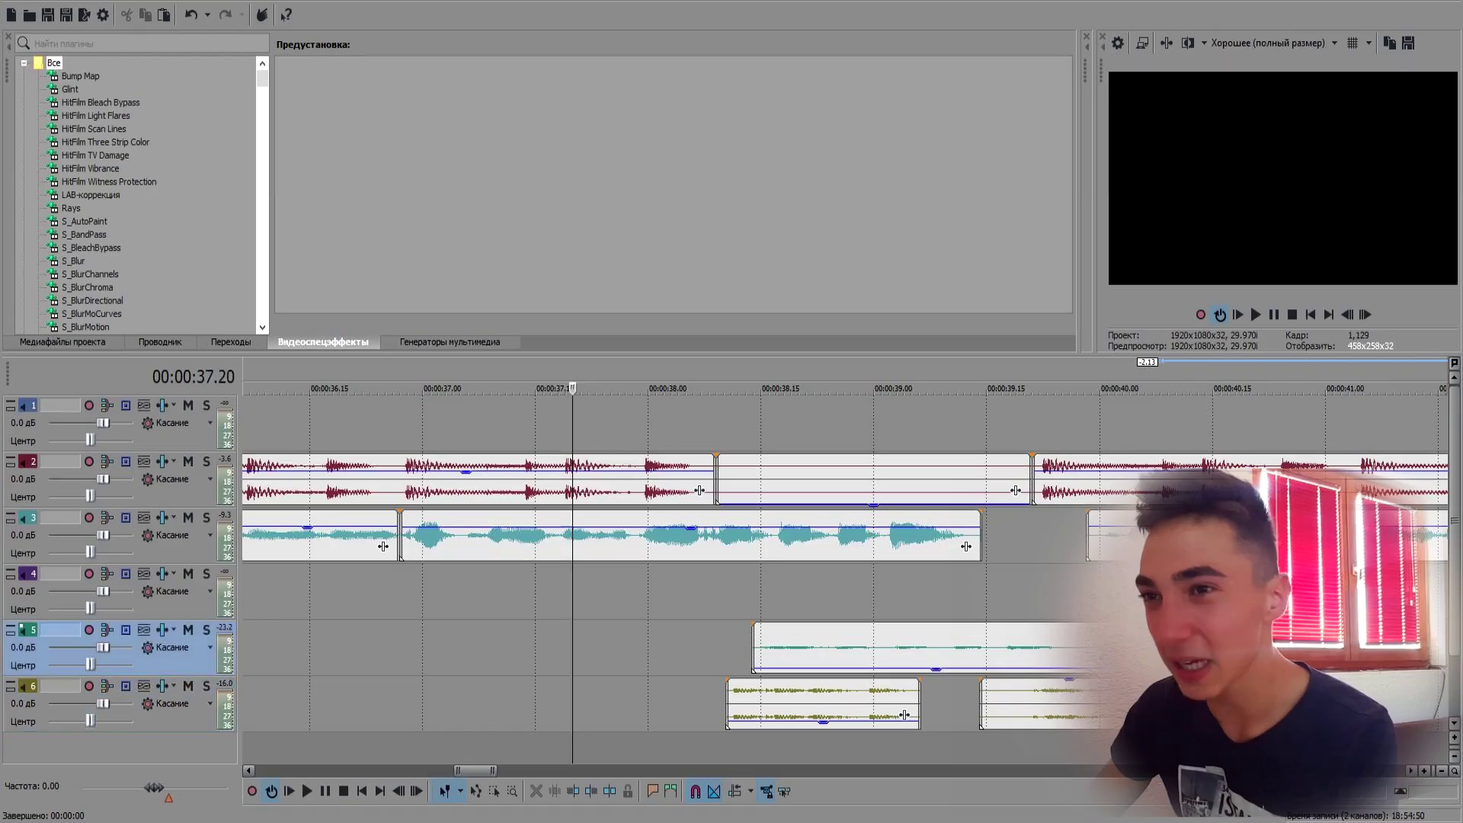
pyautogui.press('space')
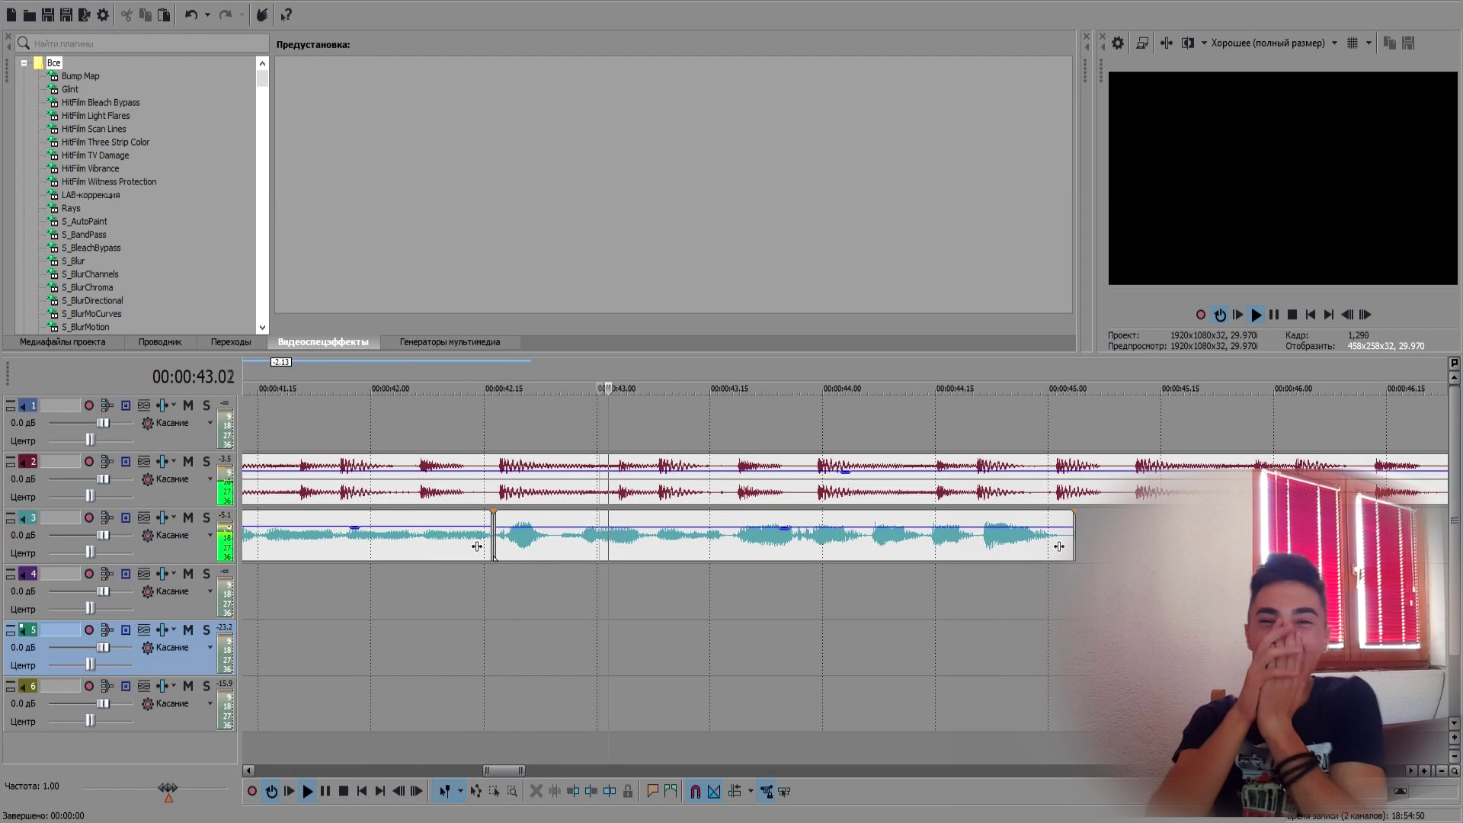
pyautogui.scroll(-3, 845, 564)
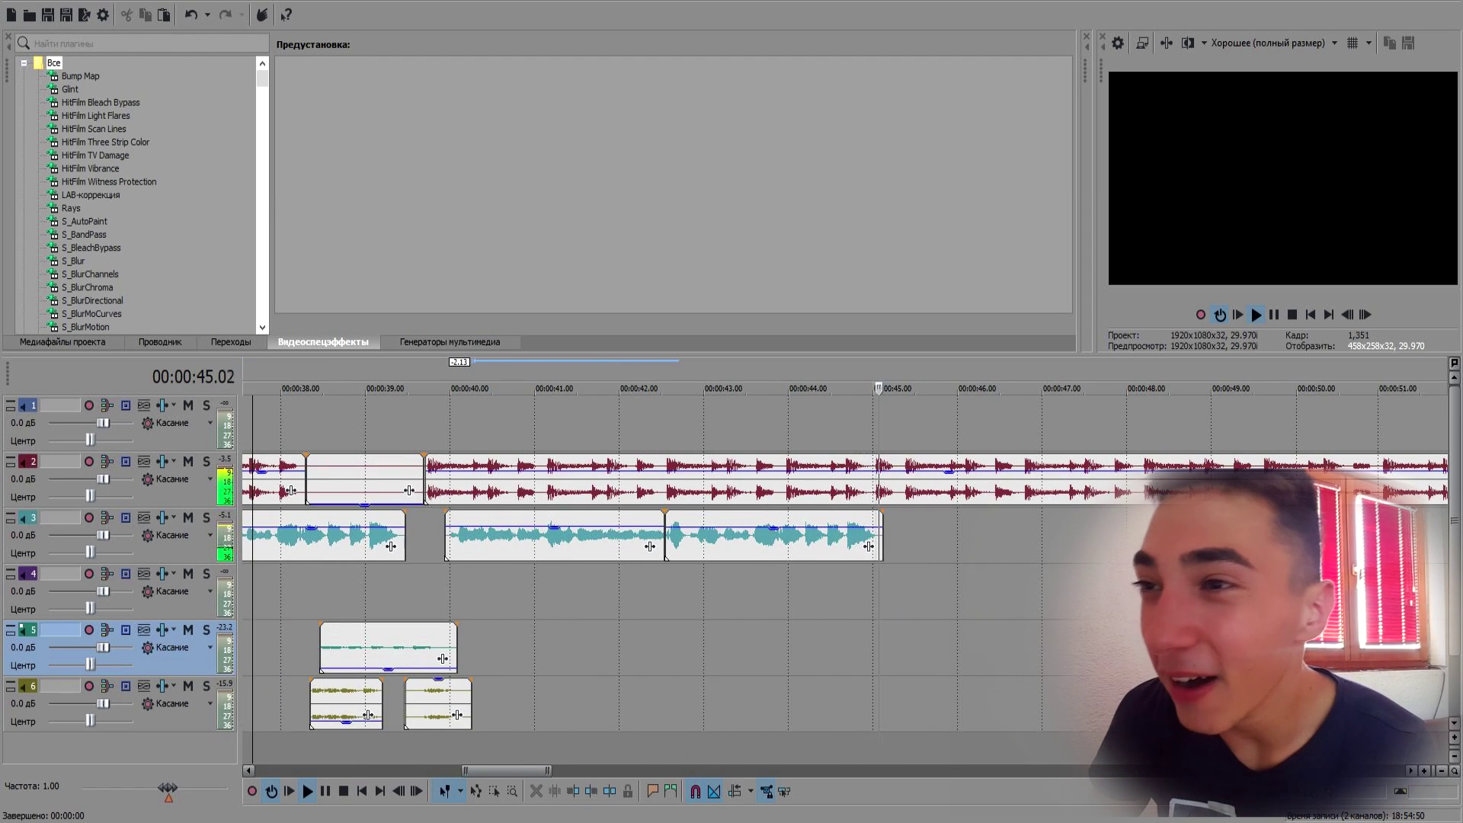
pyautogui.press('space')
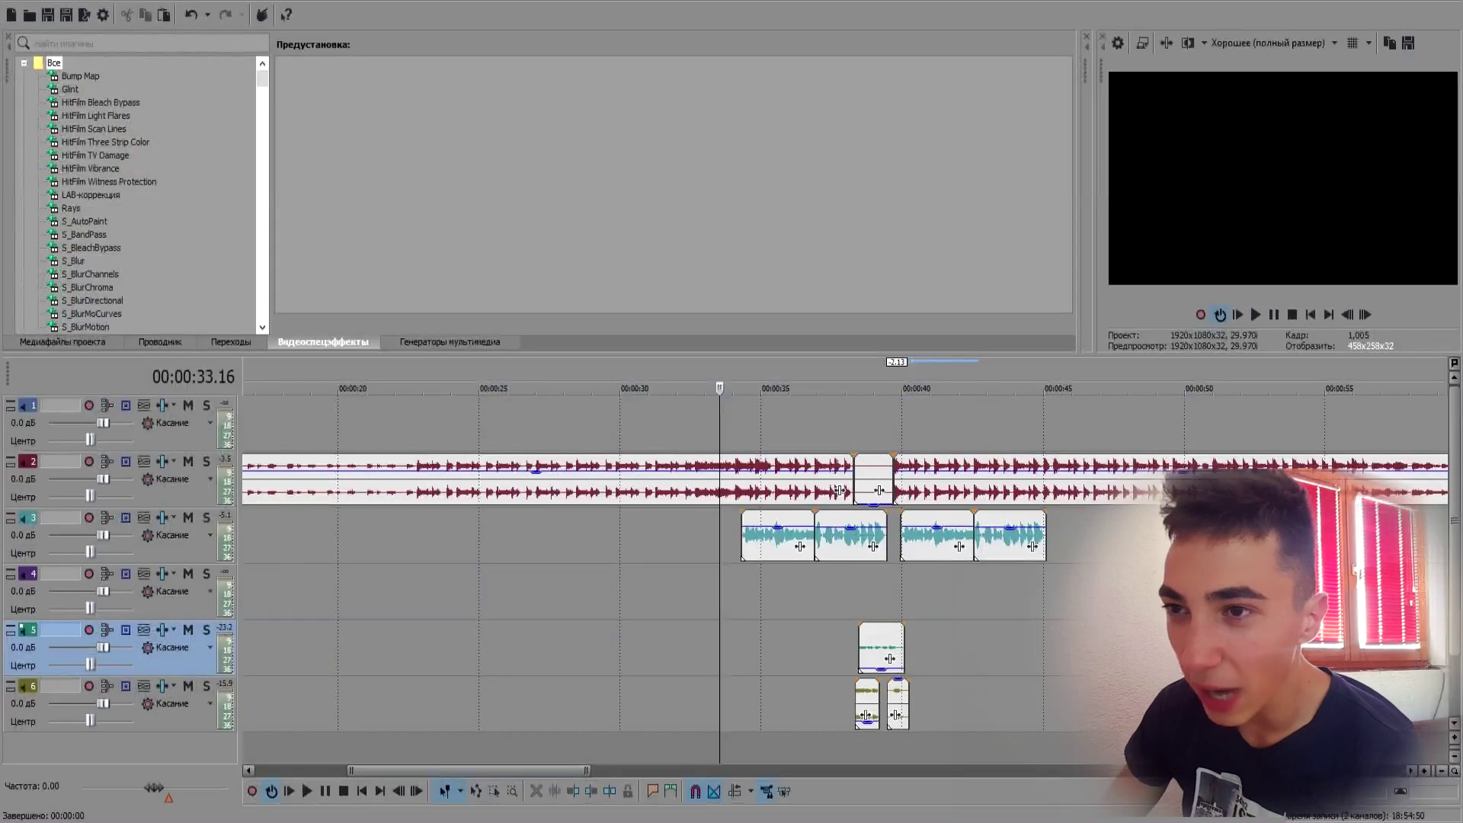
# - Move the long voice recording on track 5 further along the timeline, clear of the arranged clips
pyautogui.hotkey('ctrl', 'z')
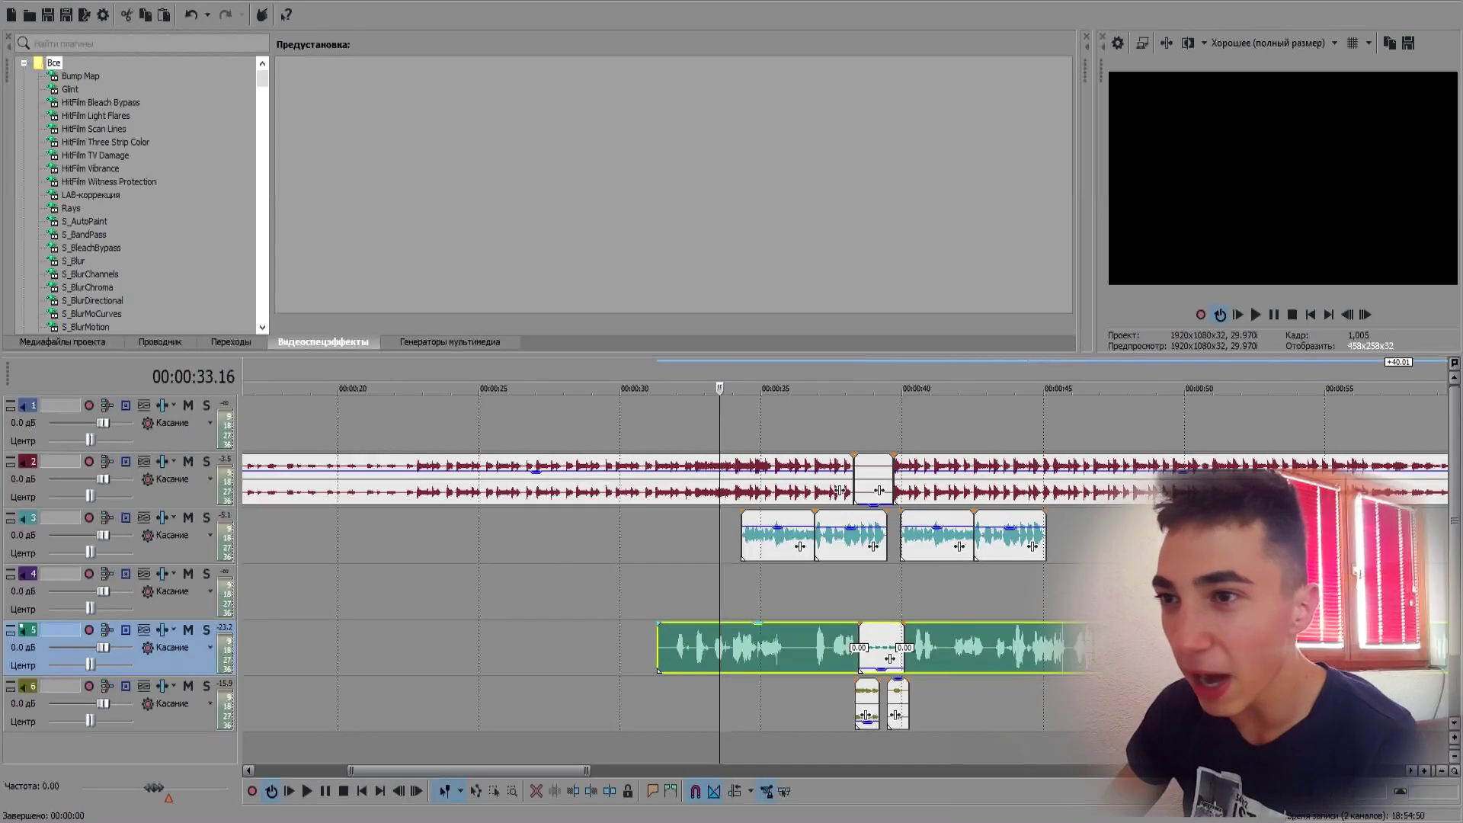
pyautogui.scroll(-3, 785, 647)
pyautogui.scroll(-2, 657, 647)
pyautogui.moveTo(785, 647); pyautogui.dragTo(1440, 648)
pyautogui.click(1378, 648)
pyautogui.scroll(8, 1379, 647)
# - Play back the arrangement up to about 00:00:45 to check the short voice clips on tracks 4 to 6
pyautogui.press('space')
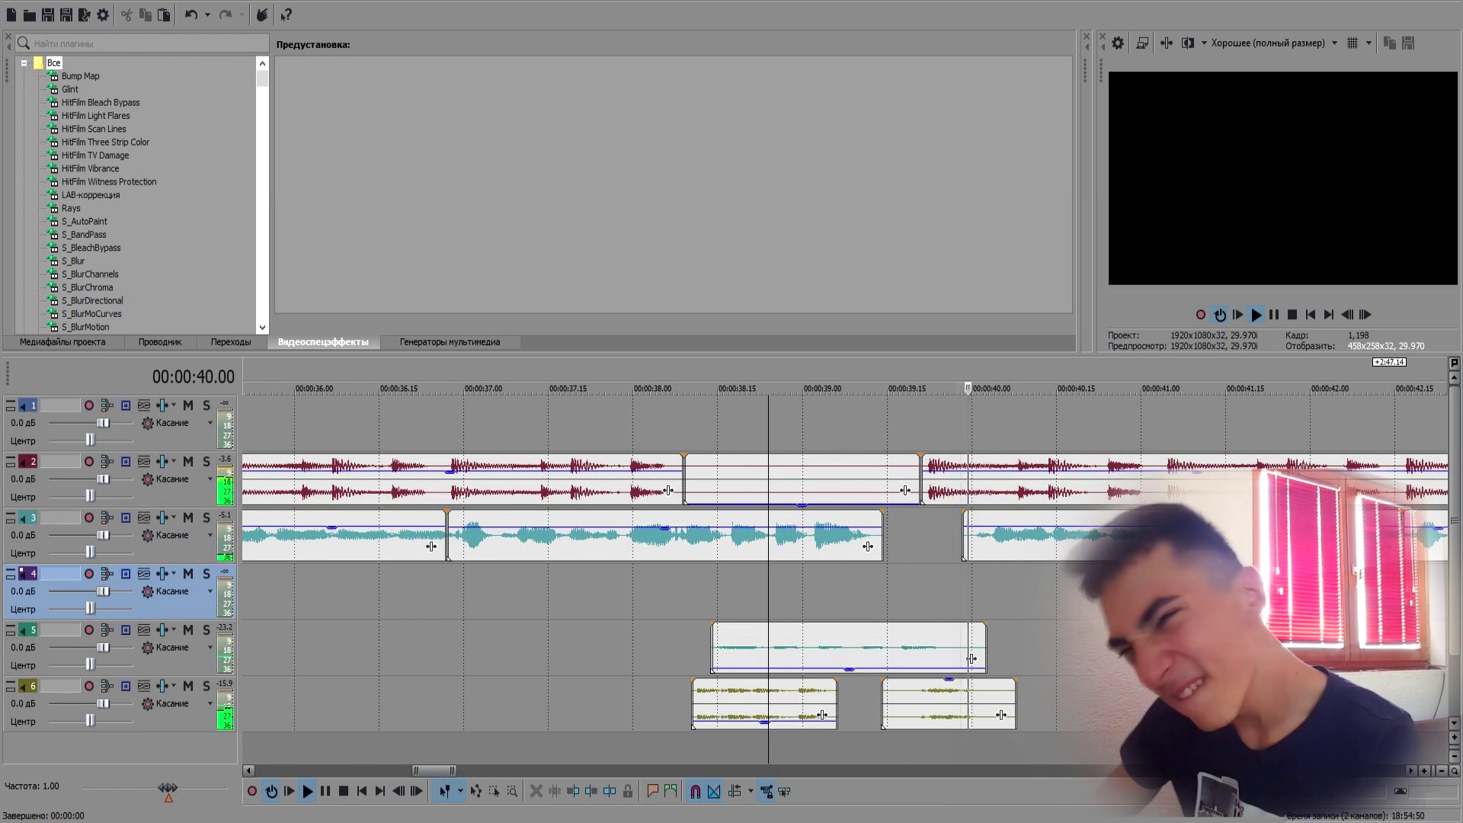
pyautogui.press('space')
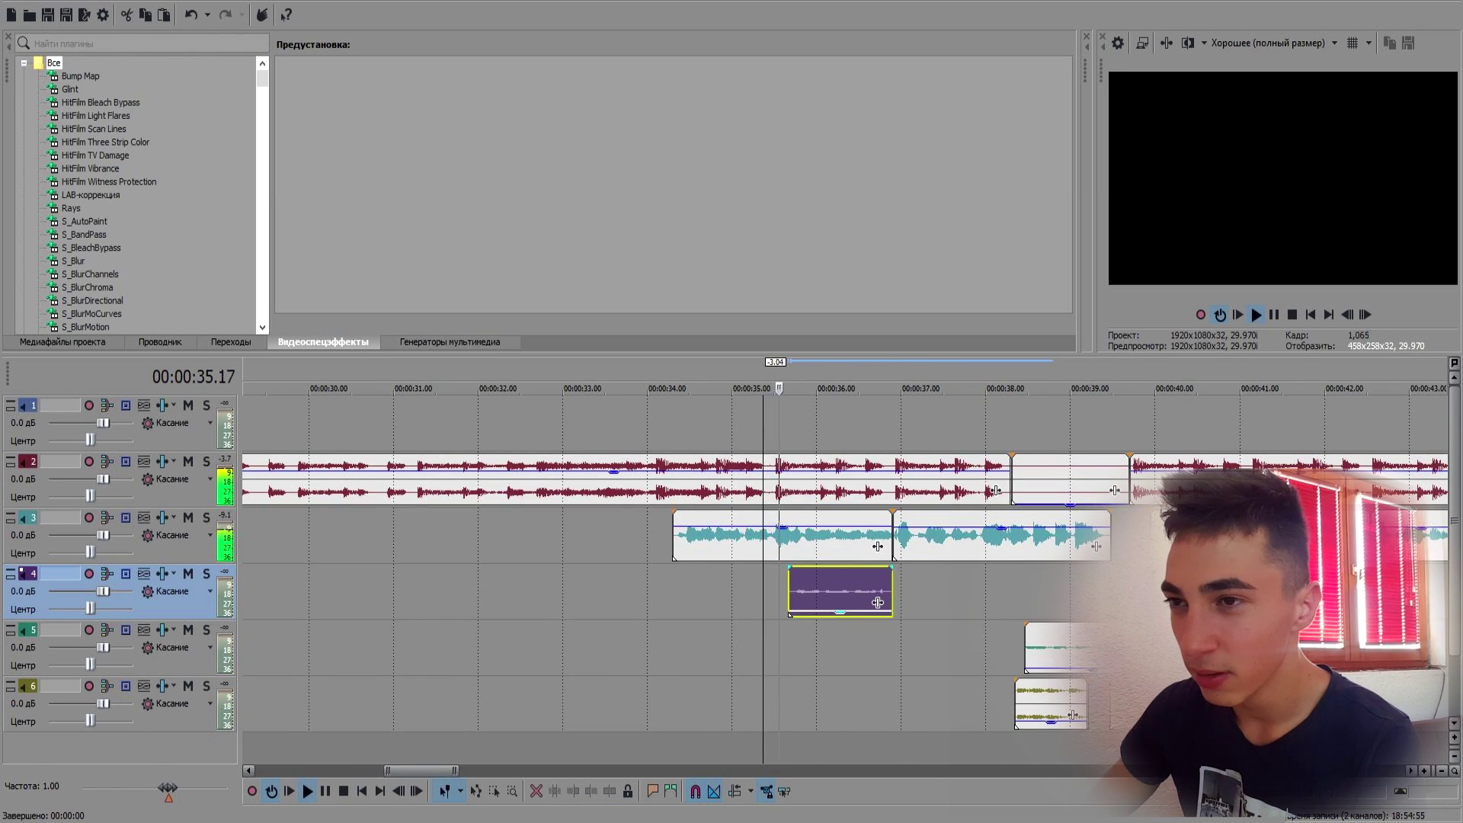
pyautogui.scroll(-3, 845, 564)
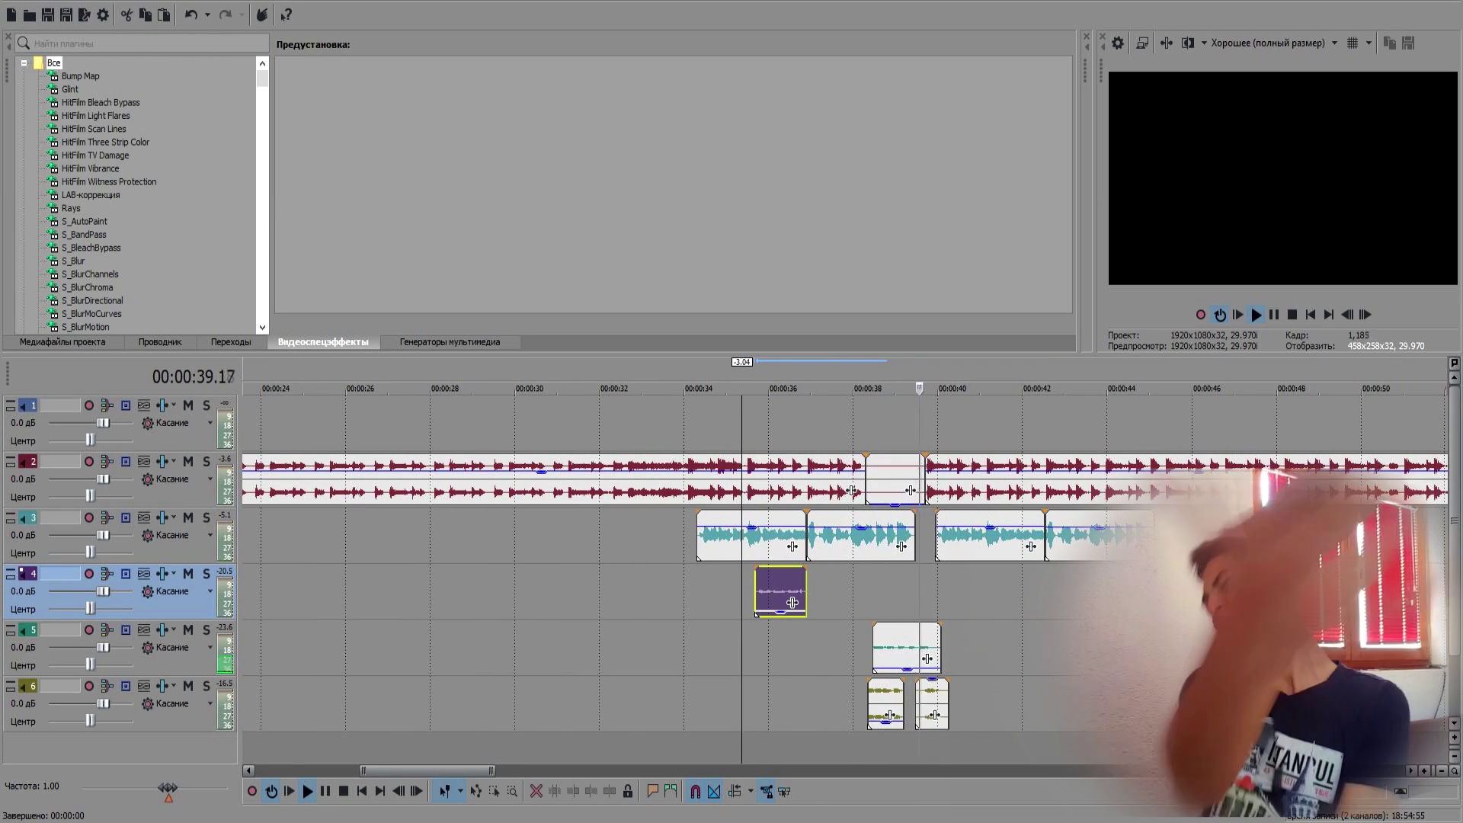
pyautogui.press('space')
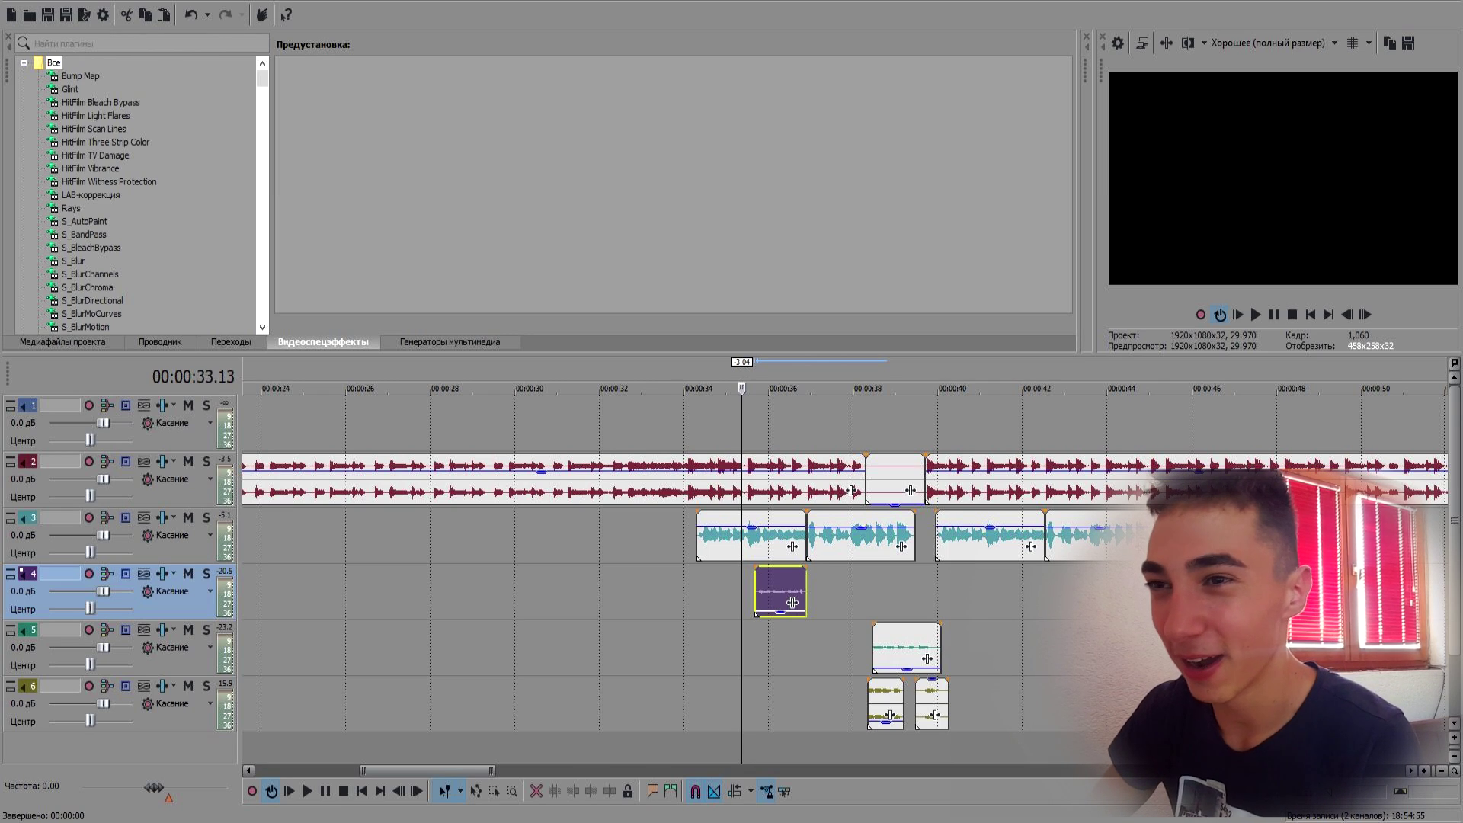
pyautogui.press('space')
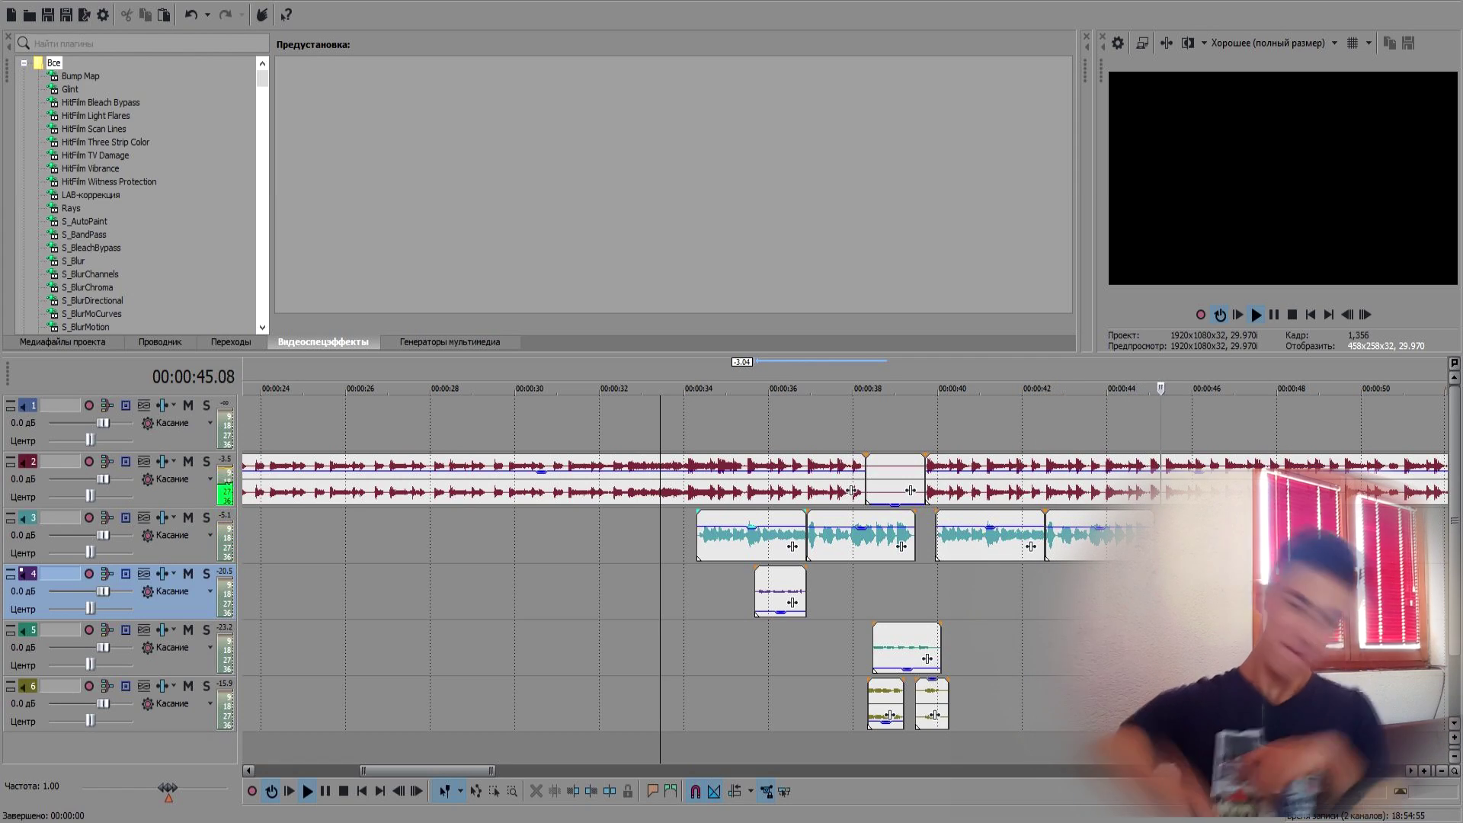
pyautogui.press('space')
# - Place a copy of the first track 6 clip at about 00:00:43.28, under the end of the repeated vocals
pyautogui.click(896, 709)
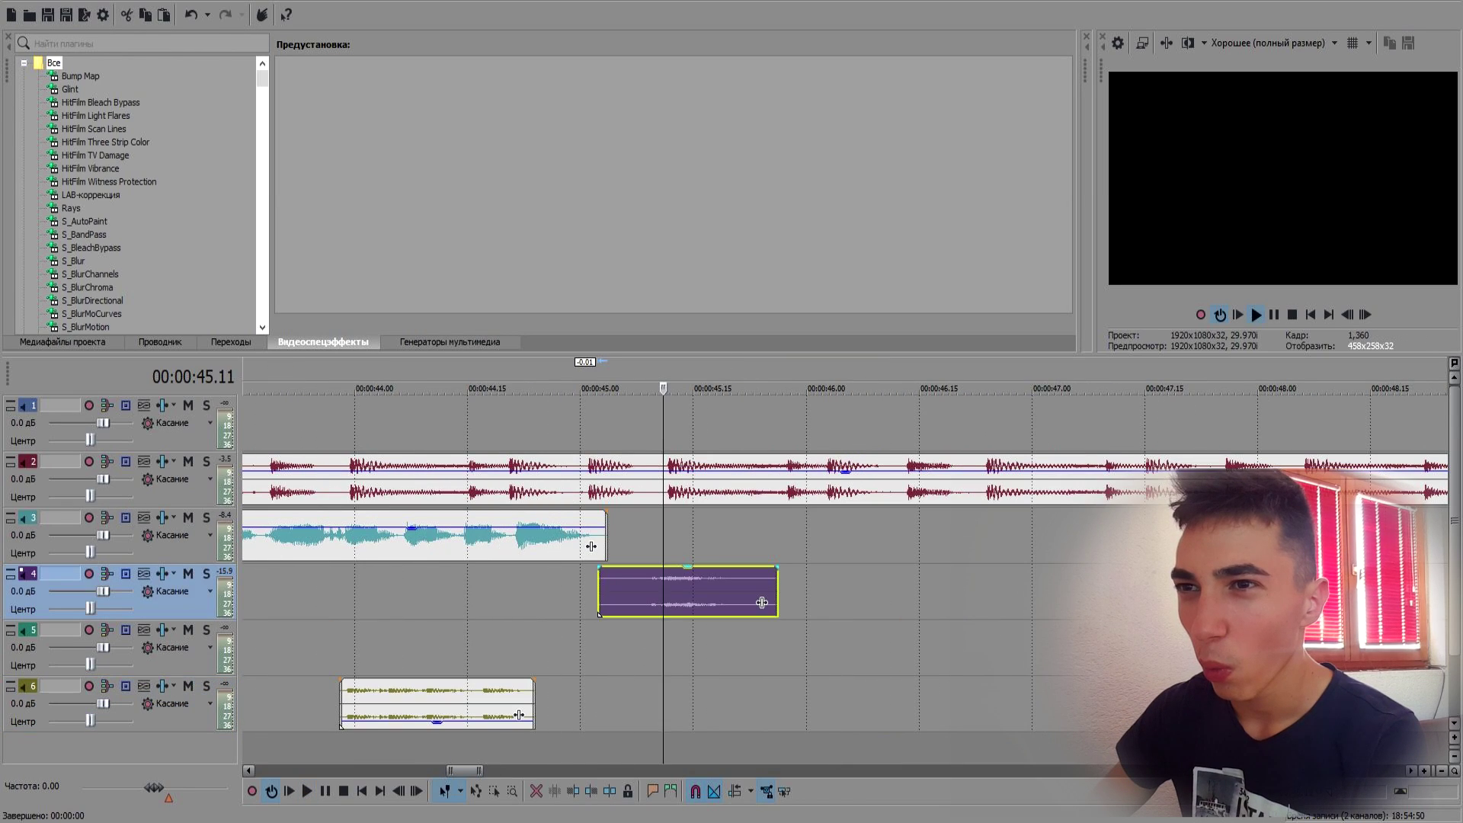
pyautogui.scroll(-3, 836, 603)
pyautogui.scroll(-2, 836, 603)
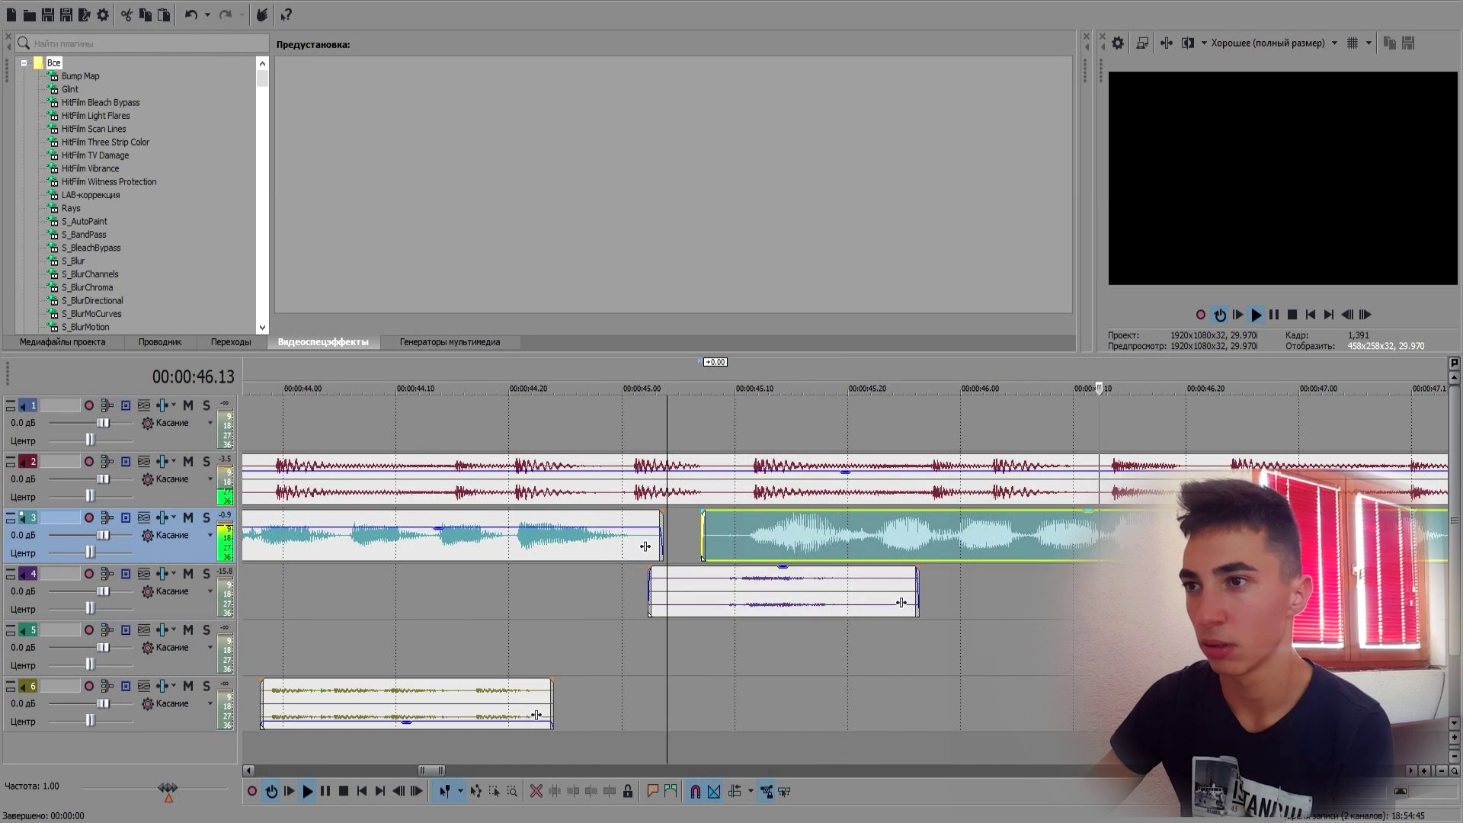
# - Lower the volume of the track 3 voice clip that starts at about 00:00:45.07 and replay it
pyautogui.moveTo(1066, 511); pyautogui.dragTo(1067, 534)
pyautogui.scroll(-3, 1067, 535)
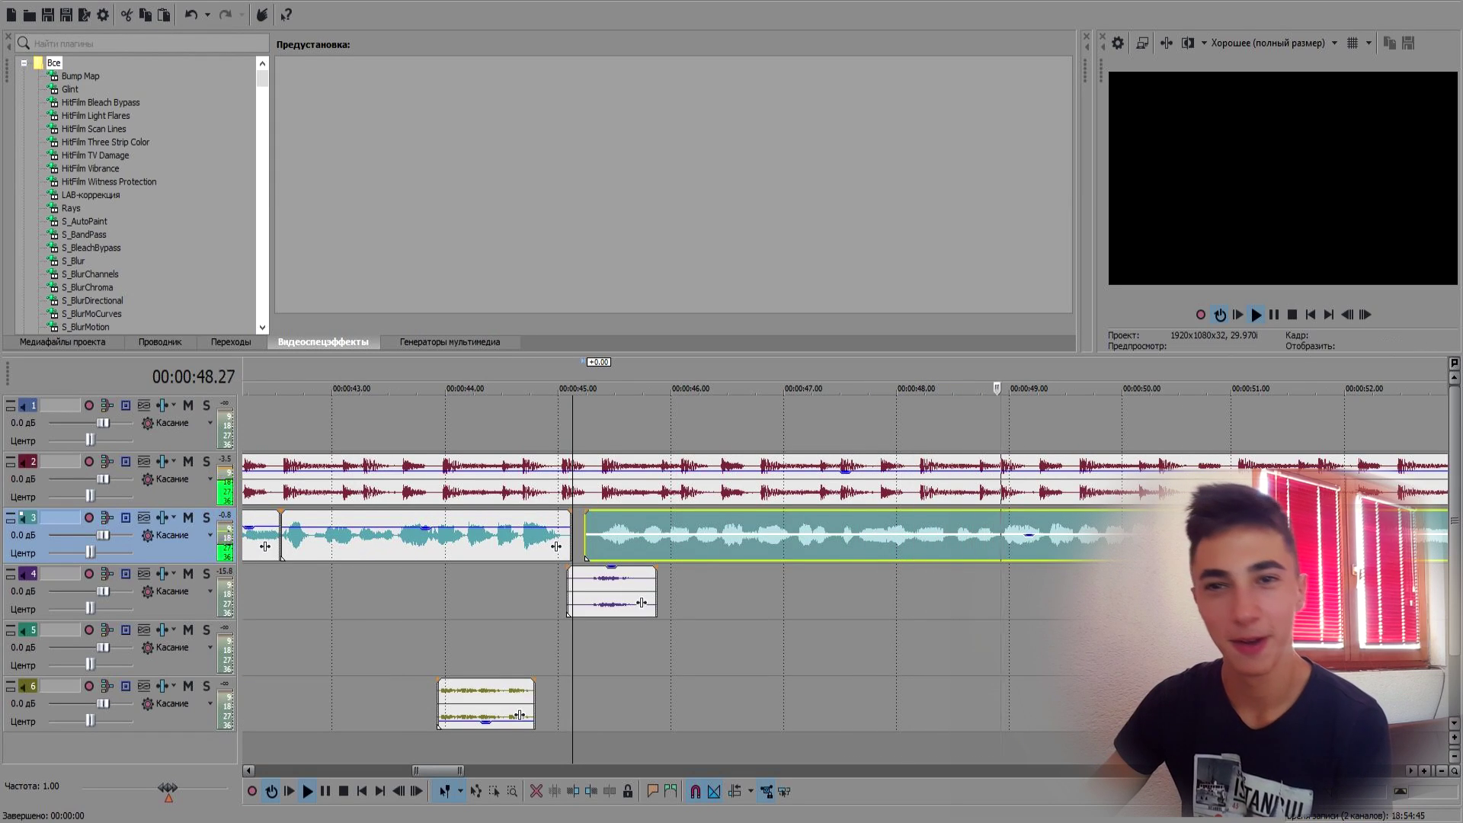
pyautogui.press('space')
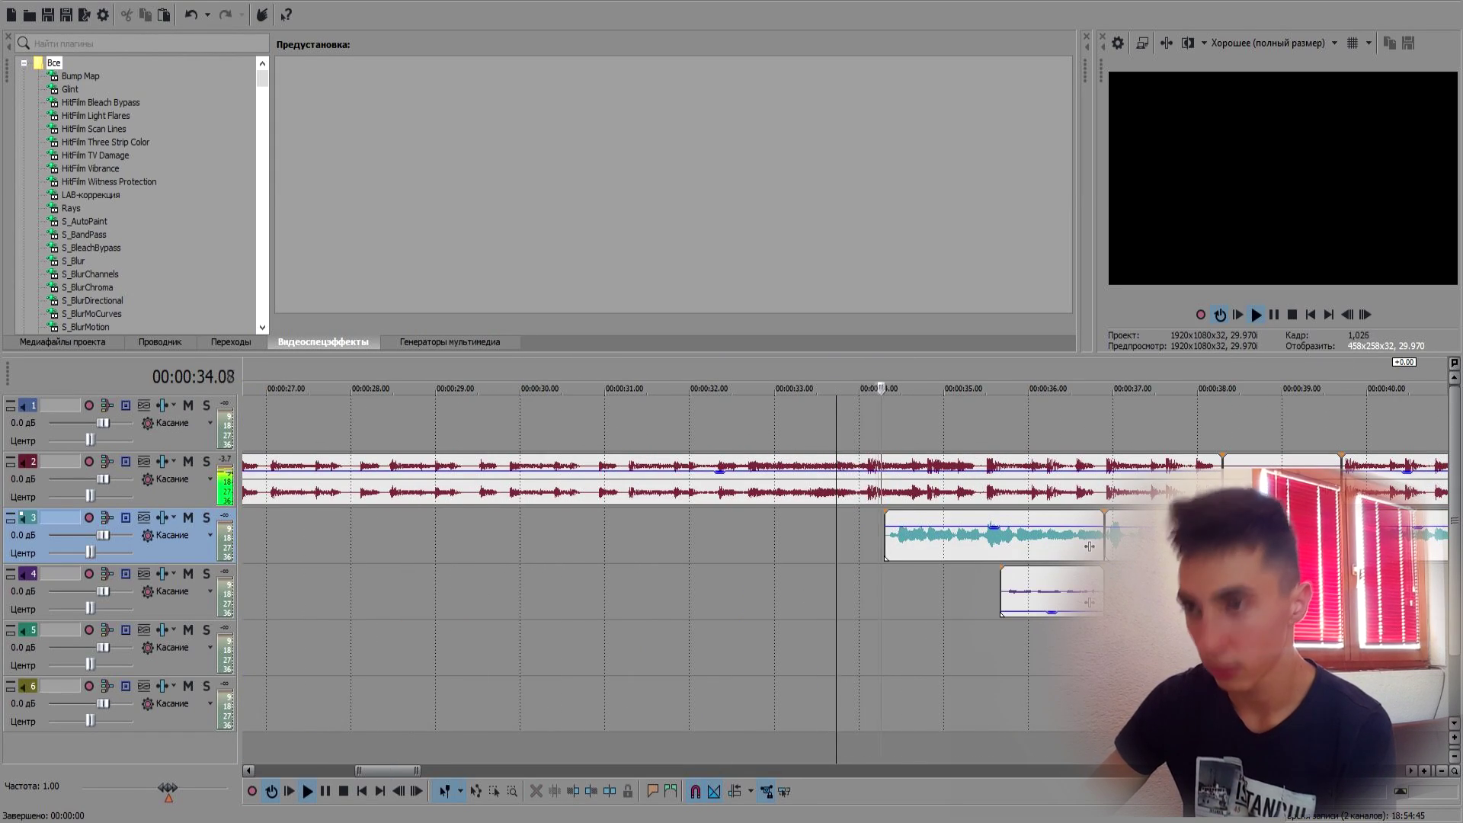
# - Set the gain of the first voice clip on track 3 to -2.4 dB and select its repeated copy
pyautogui.click(1089, 546)
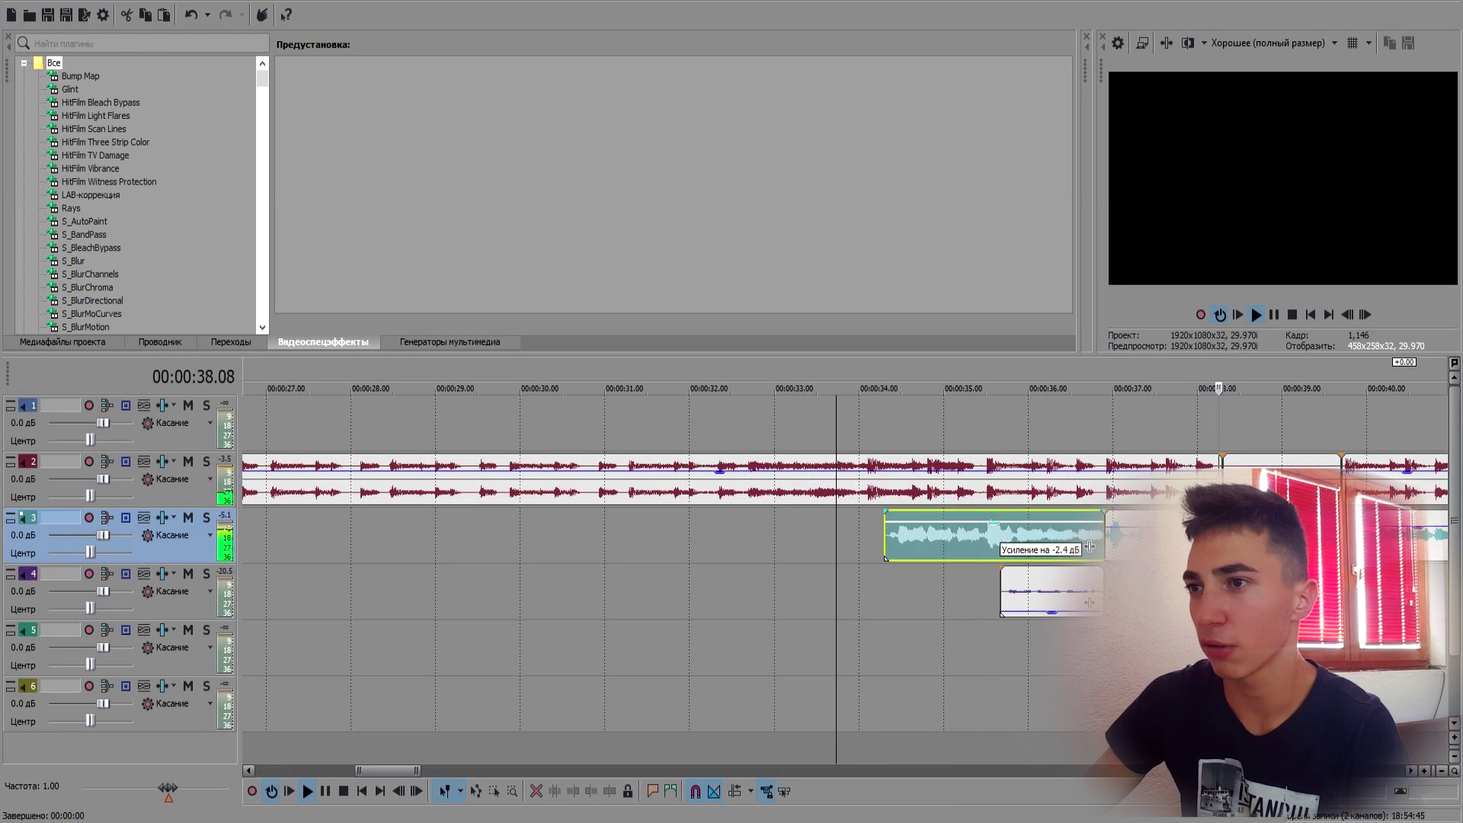
pyautogui.scroll(-3, 845, 580)
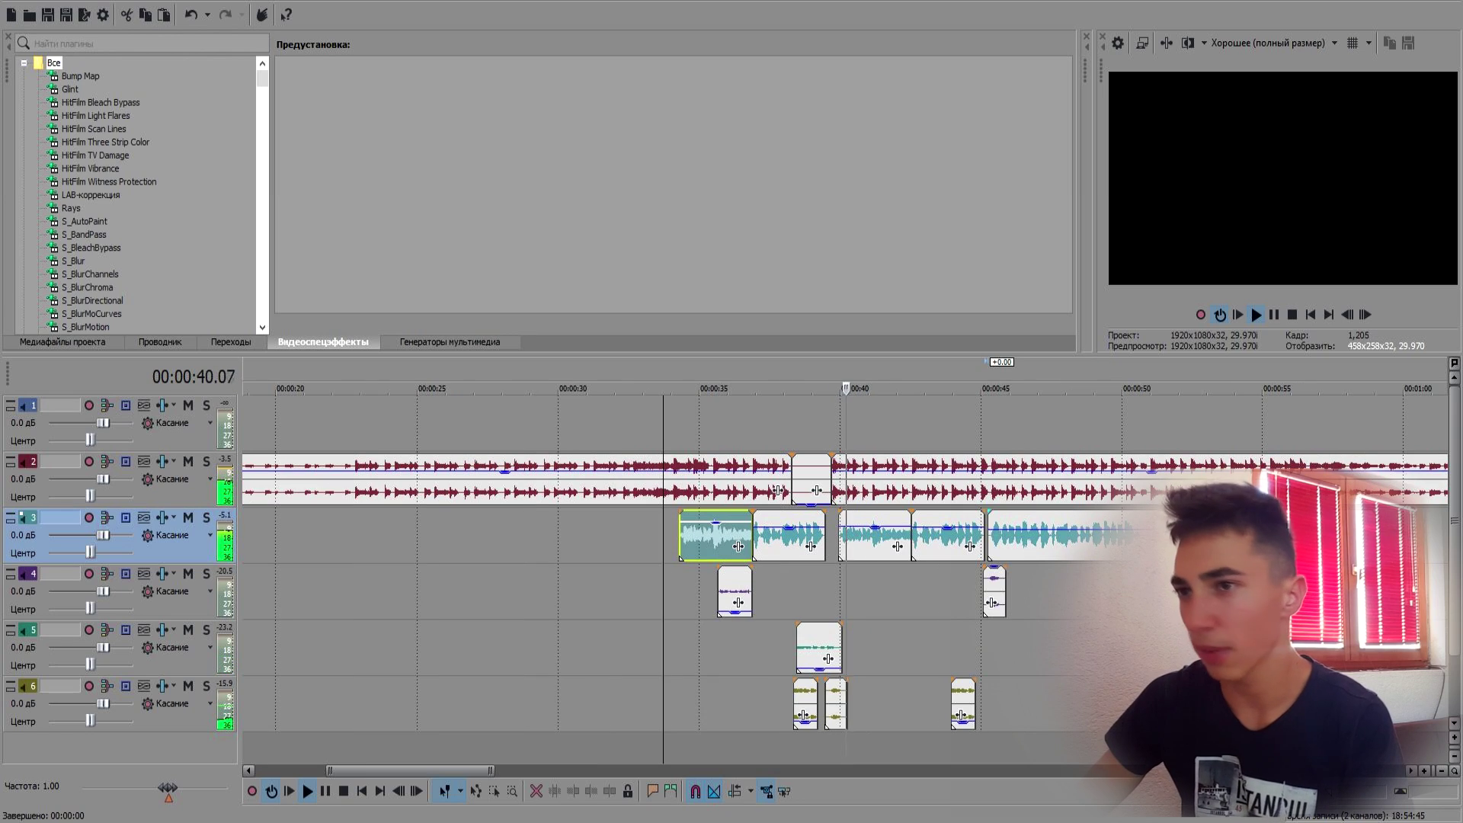
pyautogui.click(866, 538)
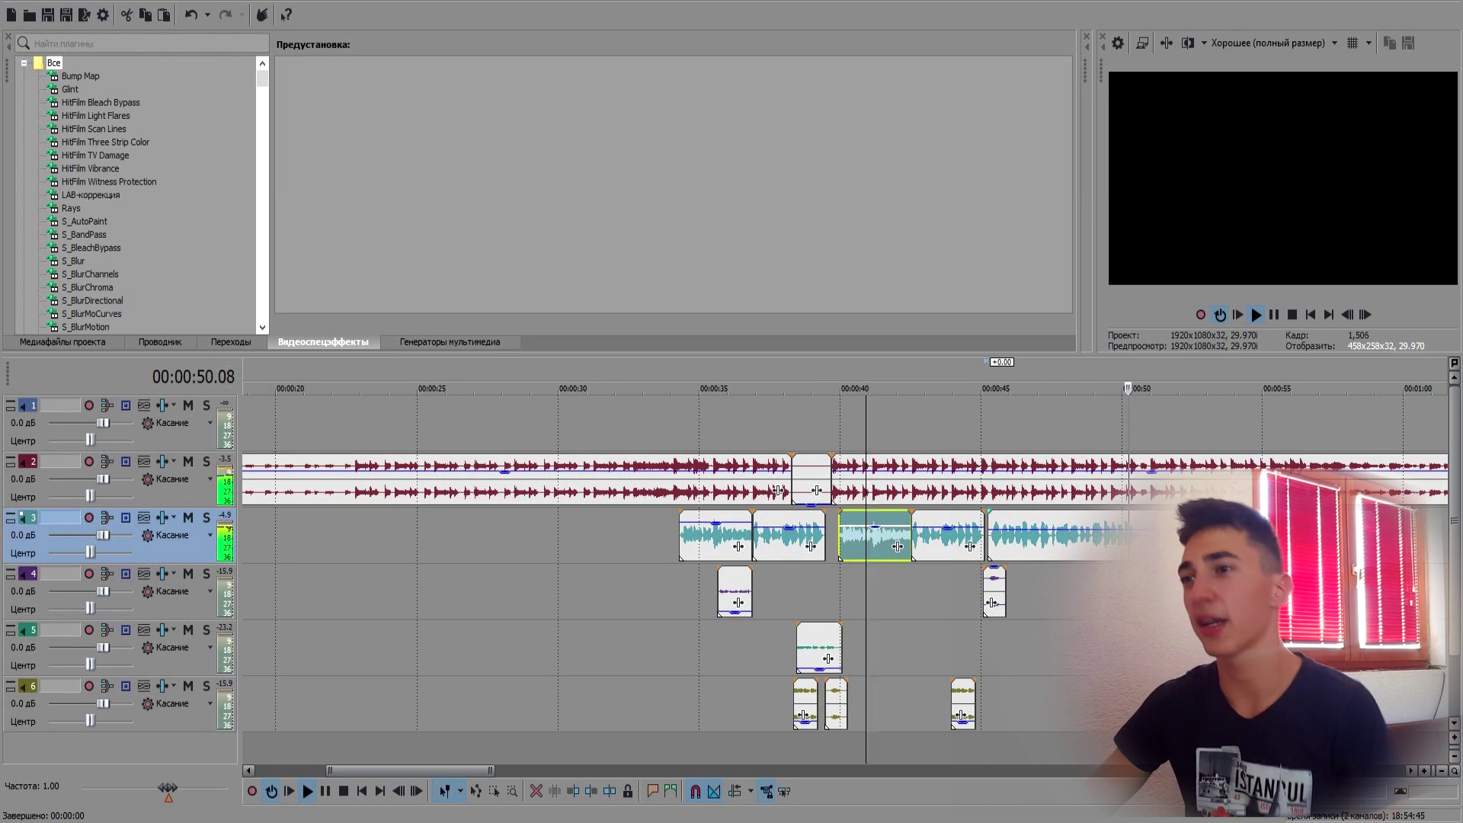
# - Listen to the music on track 2 around 00:00:49 to find a cut point
pyautogui.click(1095, 537)
pyautogui.press('space')
pyautogui.scroll(5, 1095, 538)
pyautogui.click(814, 480)
pyautogui.press('space')
pyautogui.press('space')
pyautogui.click(896, 480)
pyautogui.press('space')
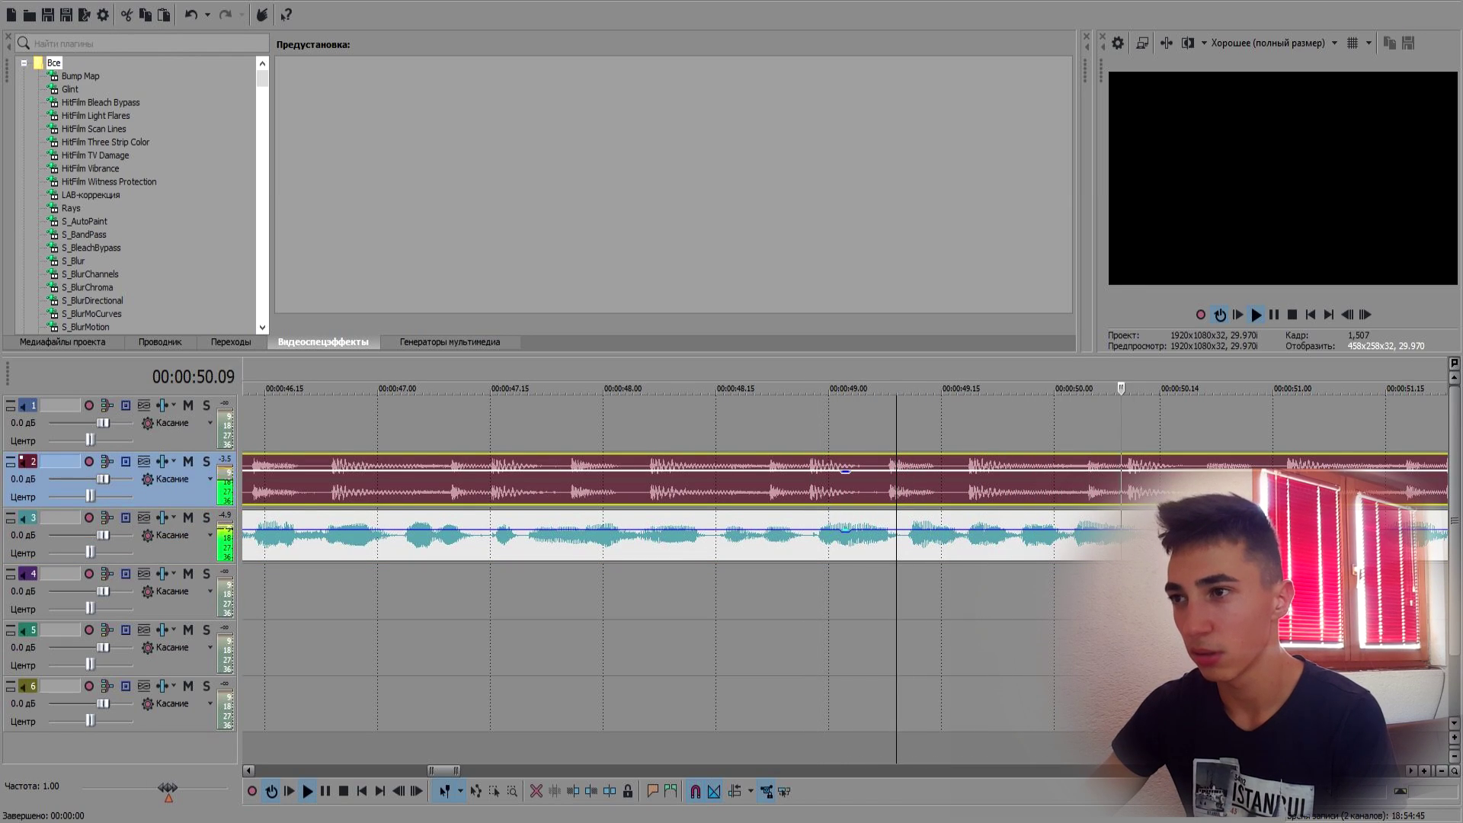
# - Replay the passage from about 00:00:45 to compare the music with the last voice clip on track 3
pyautogui.press('Down')
pyautogui.scroll(-1, 289, 603)
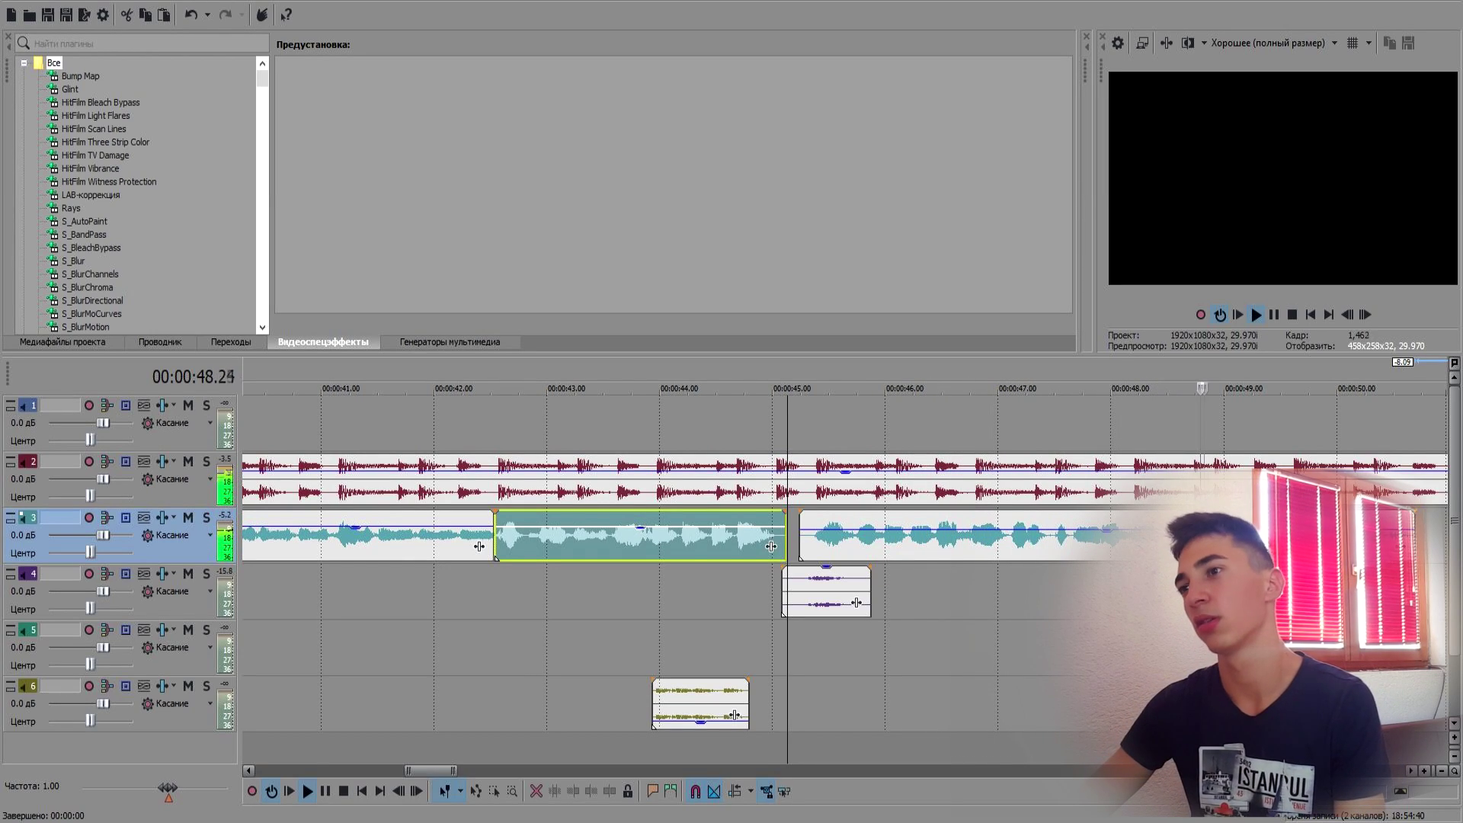
pyautogui.press('space')
pyautogui.click(1254, 535)
pyautogui.scroll(3, 845, 564)
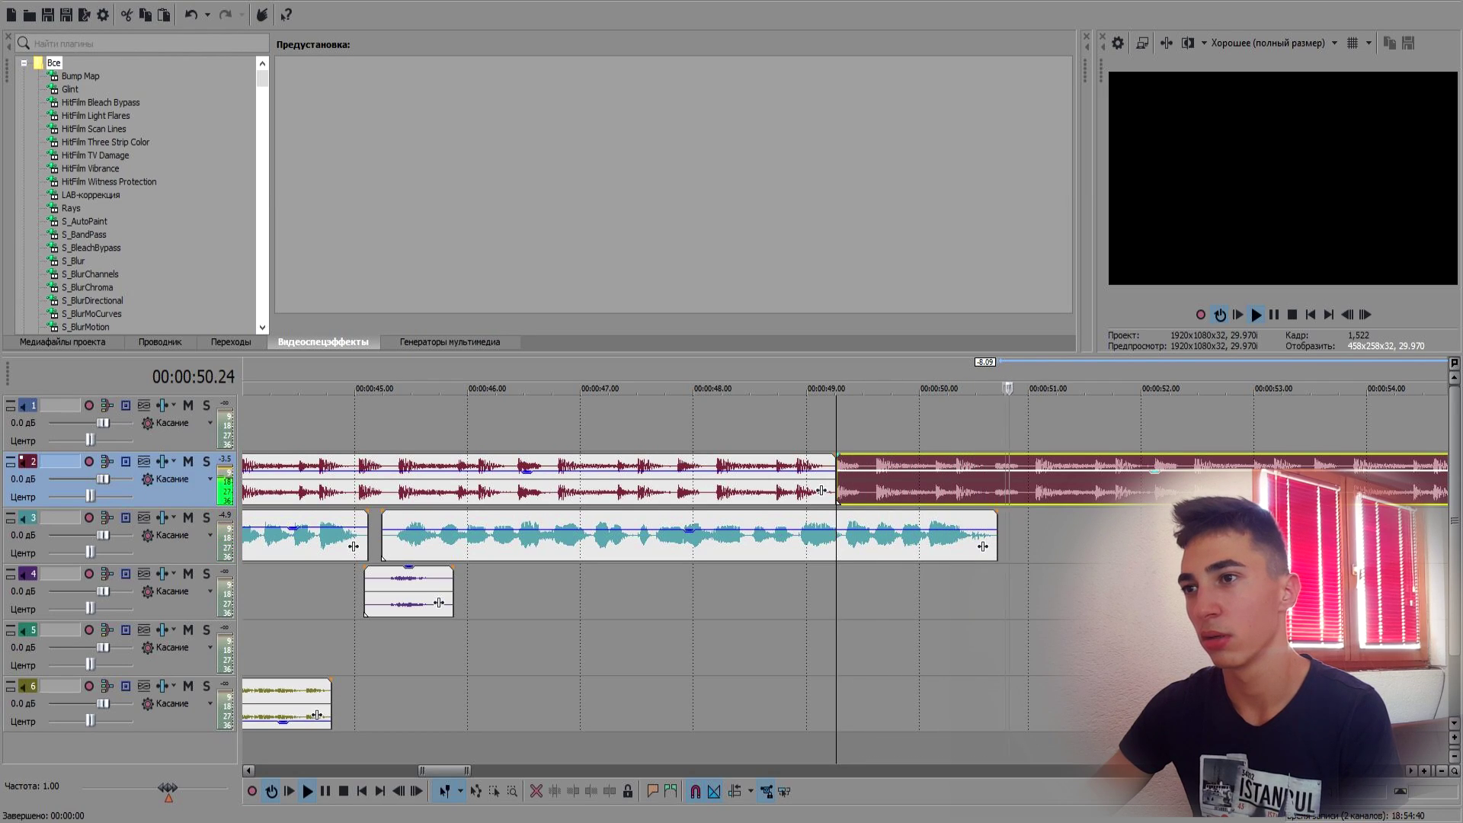
# - Cut the music on track 2 out between about 00:00:49.08 and 00:00:51.01 and play back the gap
pyautogui.click(1037, 480)
pyautogui.press('s')
pyautogui.click(1008, 480)
pyautogui.press('Delete')
pyautogui.click(813, 423)
pyautogui.press('space')
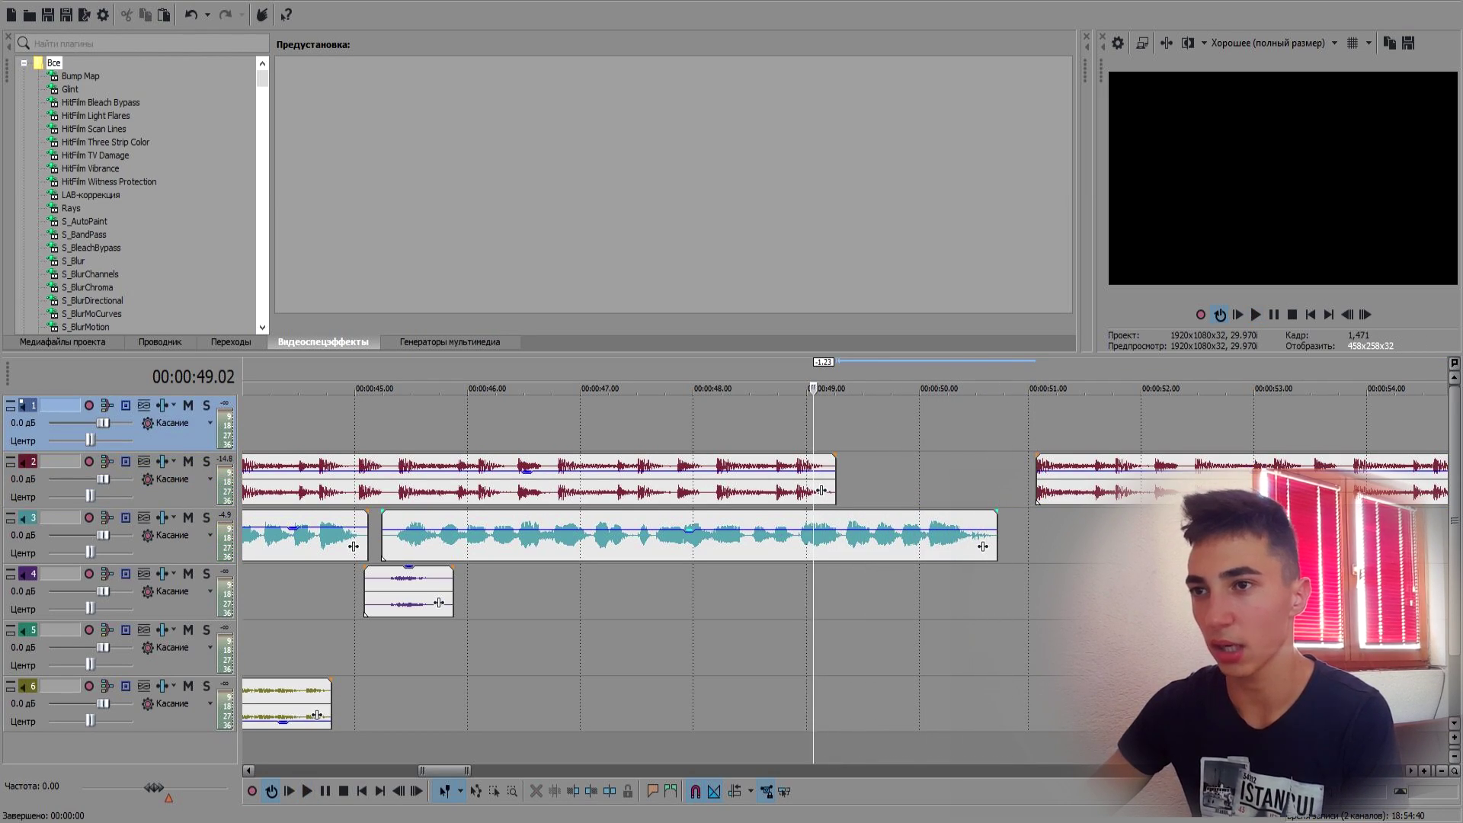
# - Split the last voice clip on track 3 where the music gap begins and select its second part
pyautogui.click(836, 535)
pyautogui.press('s')
pyautogui.click(852, 535)
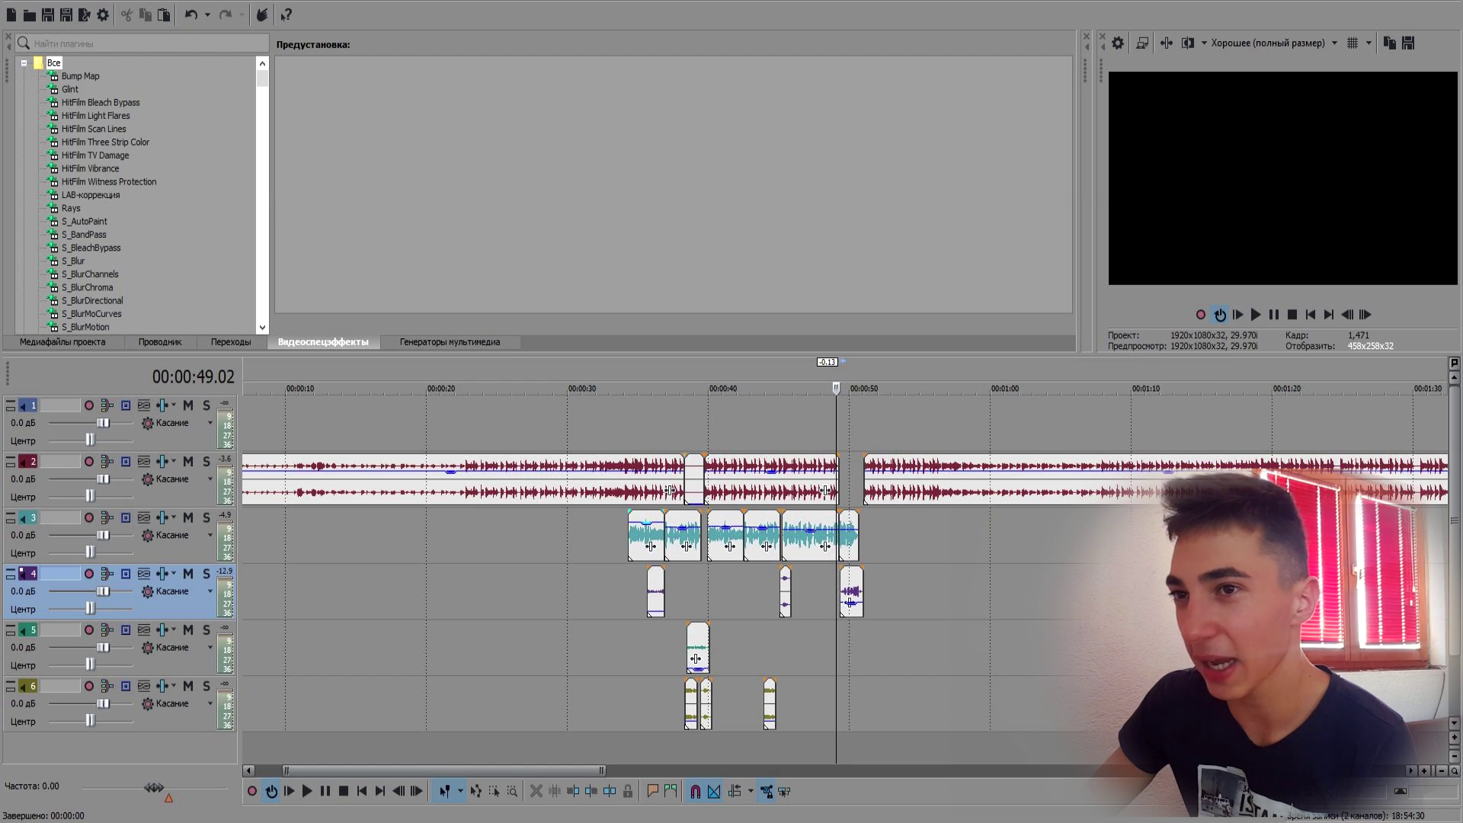
# - Play back the arrangement from the start of the first voice clip on track 3
pyautogui.click(631, 535)
pyautogui.press('space')
pyautogui.scroll(4, 631, 535)
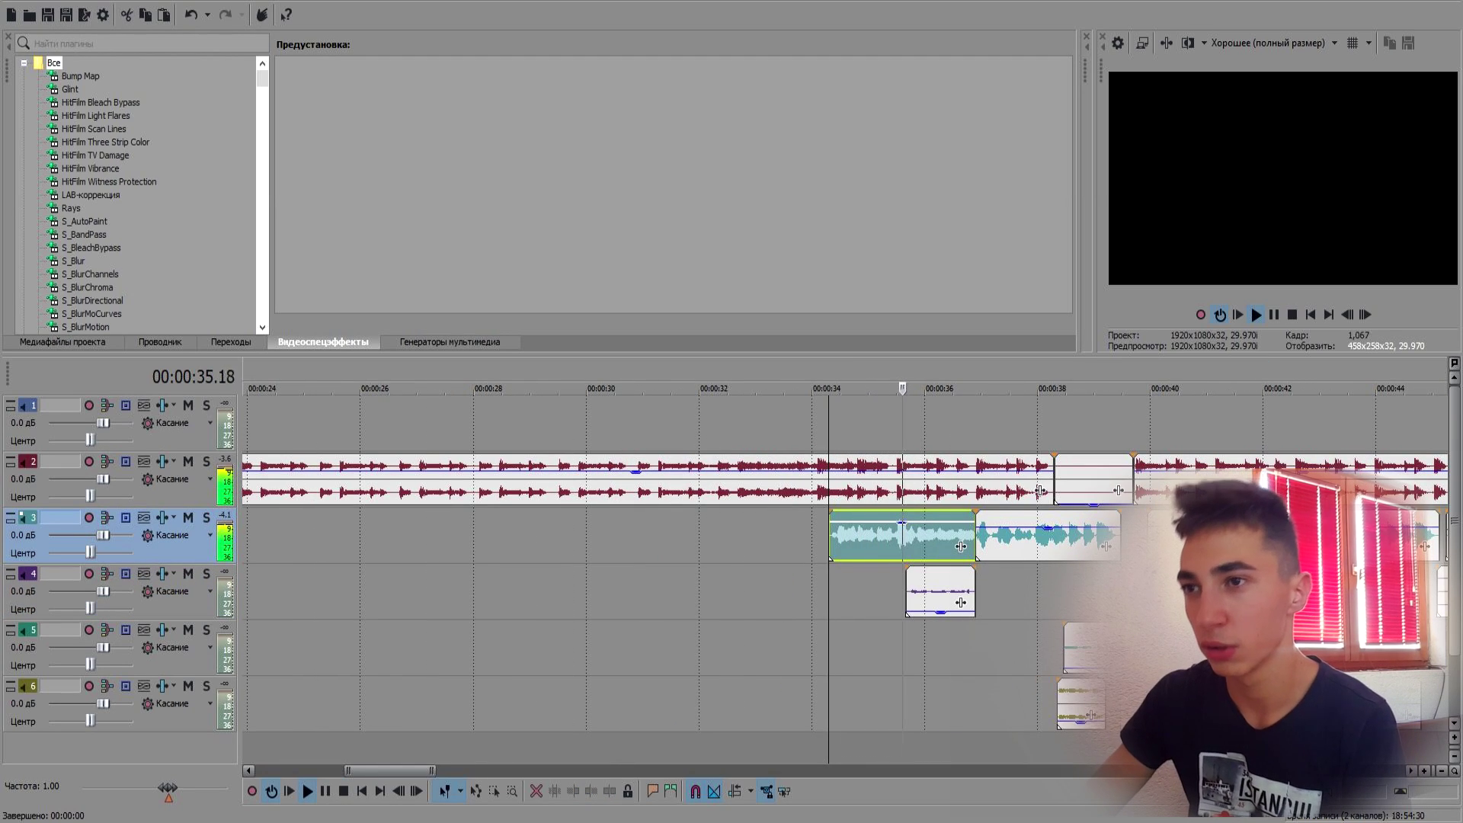